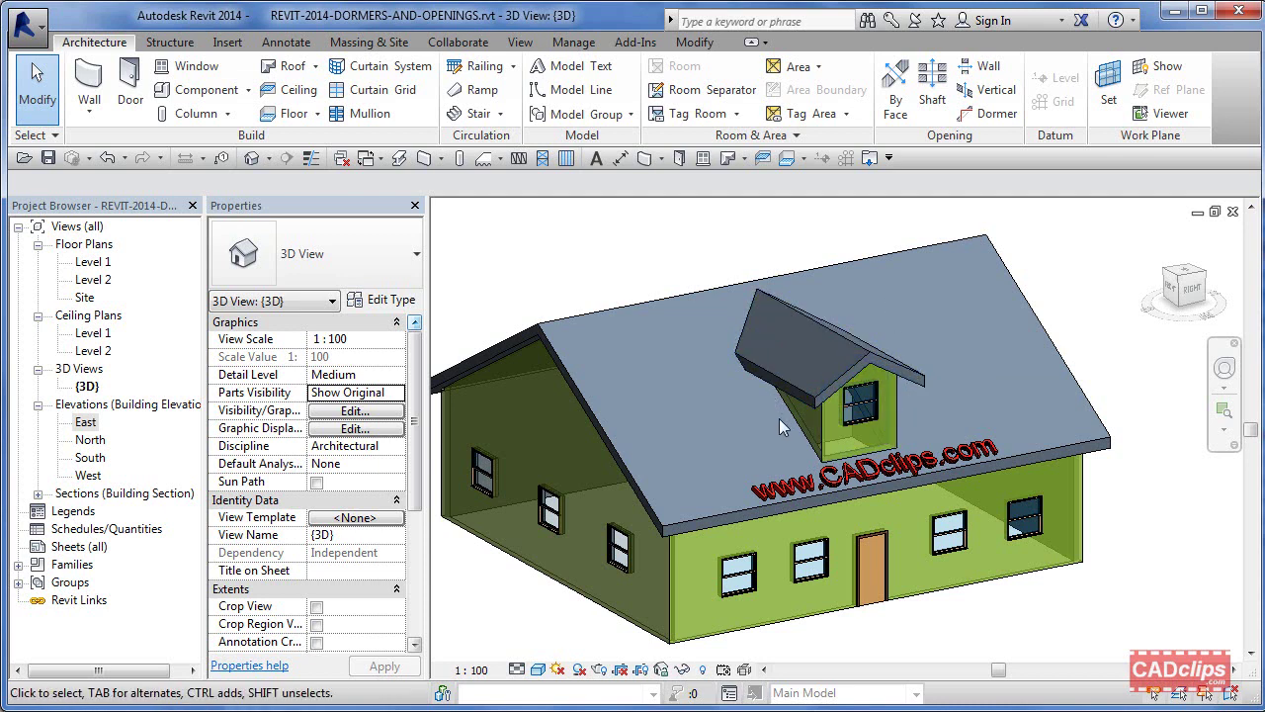
Examine the dormer and its opening in the main roof from both sides and from below
{"action": "middle_click_drag", "start_coordinate": [899, 447], "coordinate": [795, 448], "text": "shift"}
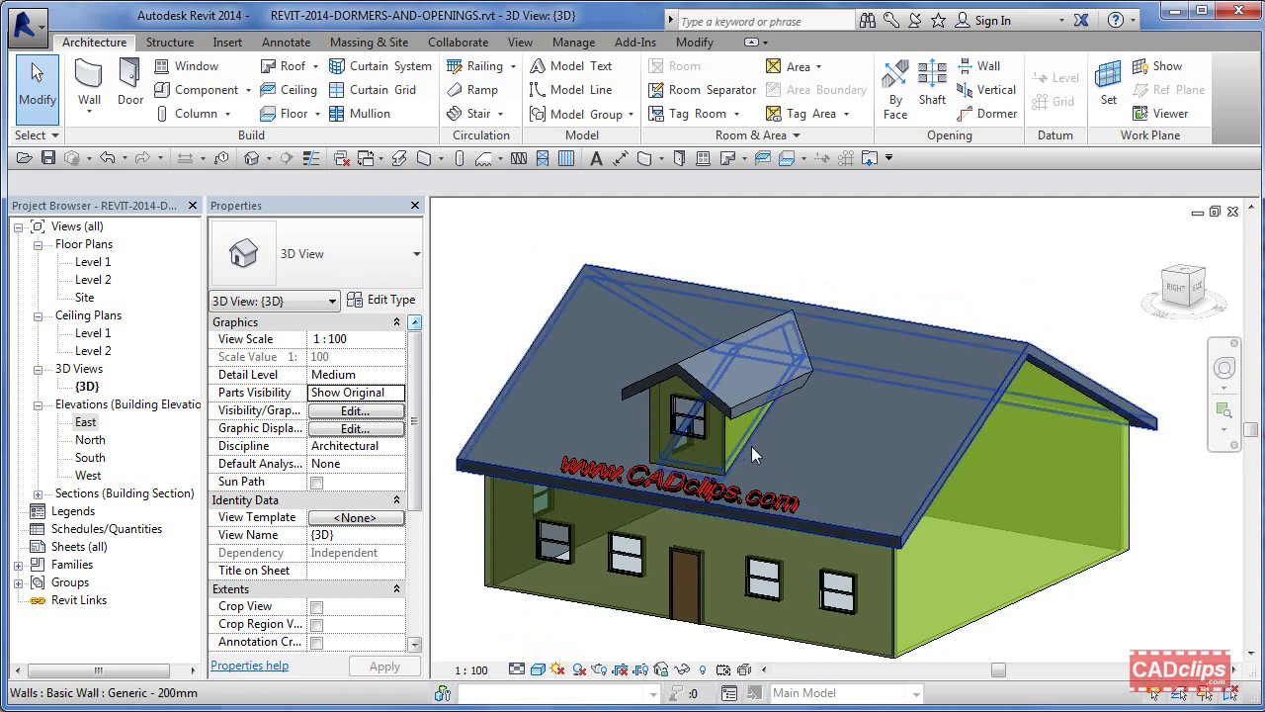
{"action": "middle_click_drag", "start_coordinate": [751, 446], "coordinate": [800, 405], "text": "shift"}
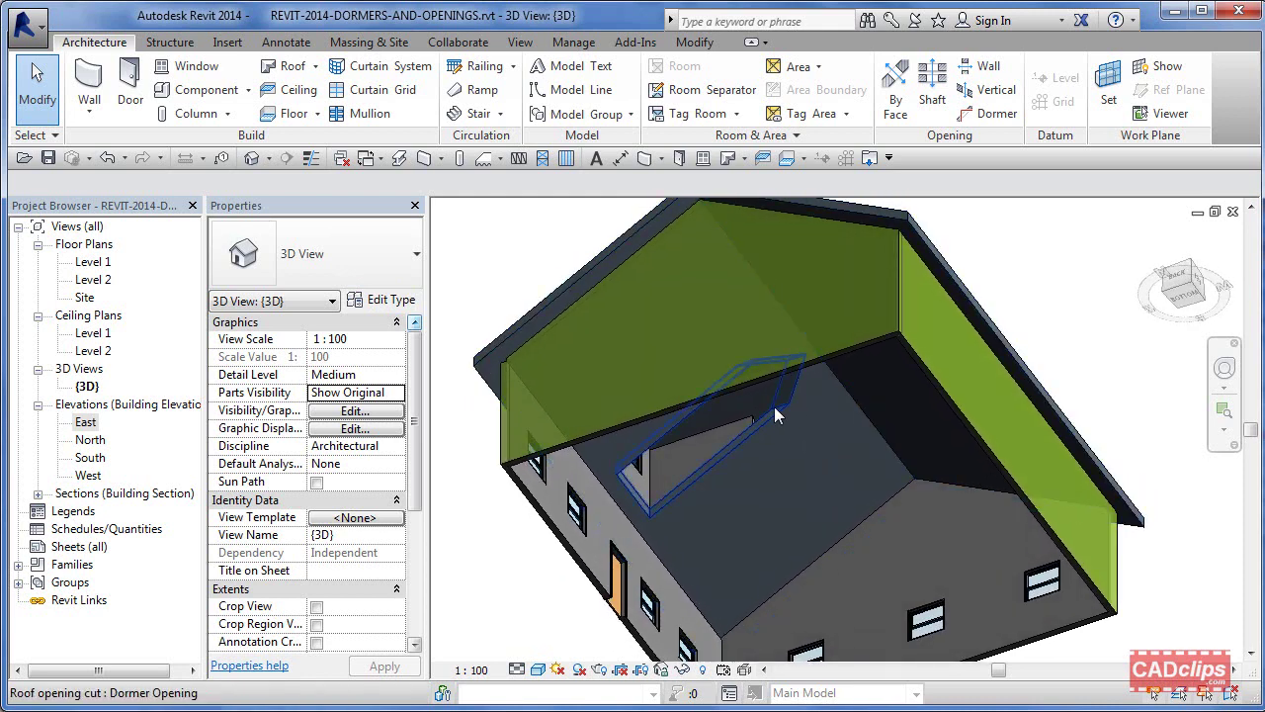
{"action": "middle_click_drag", "start_coordinate": [720, 491], "coordinate": [818, 508], "text": "shift"}
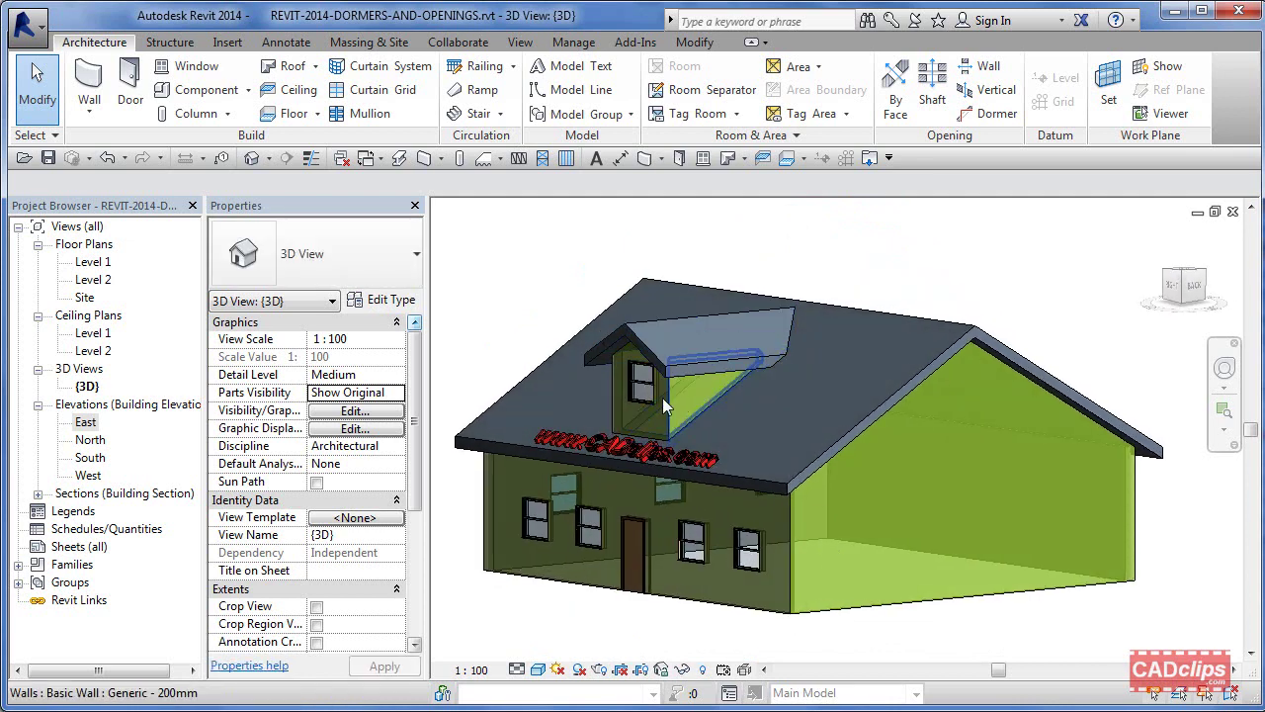
{"action": "middle_click_drag", "start_coordinate": [650, 421], "coordinate": [739, 488], "text": "shift"}
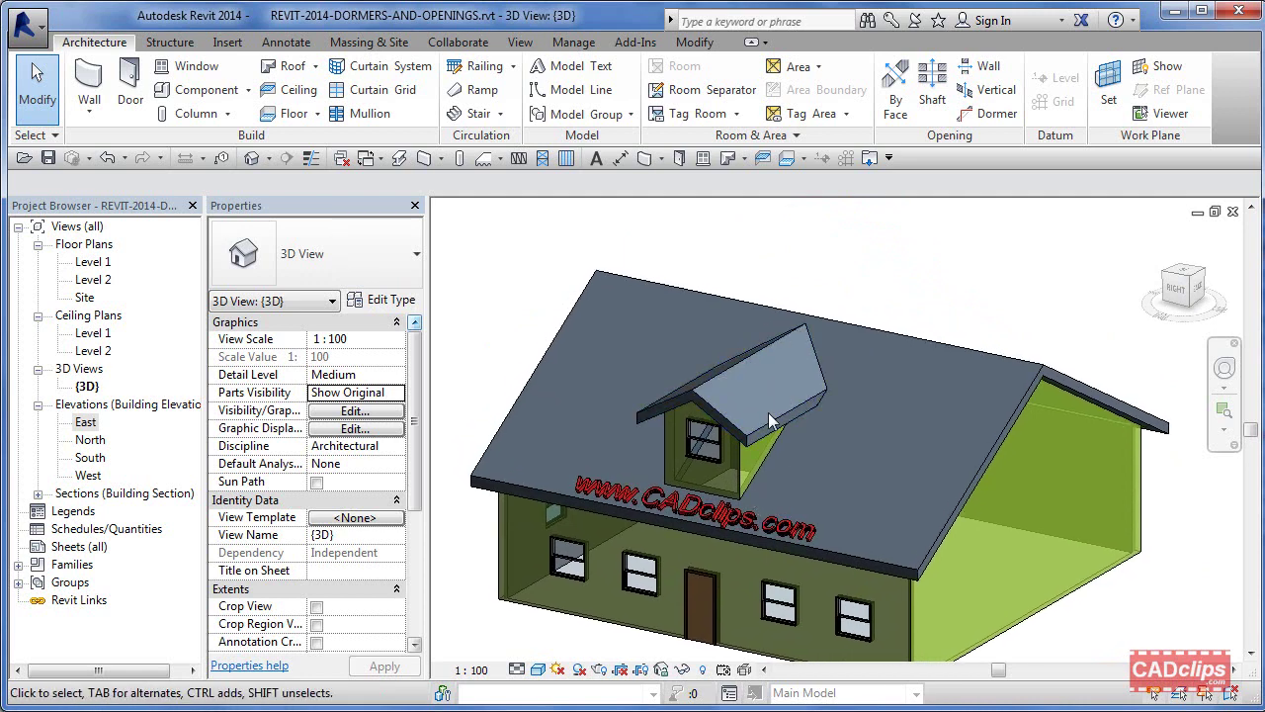
{"action": "scroll", "coordinate": [766, 443], "scroll_direction": "up", "scroll_amount": 2}
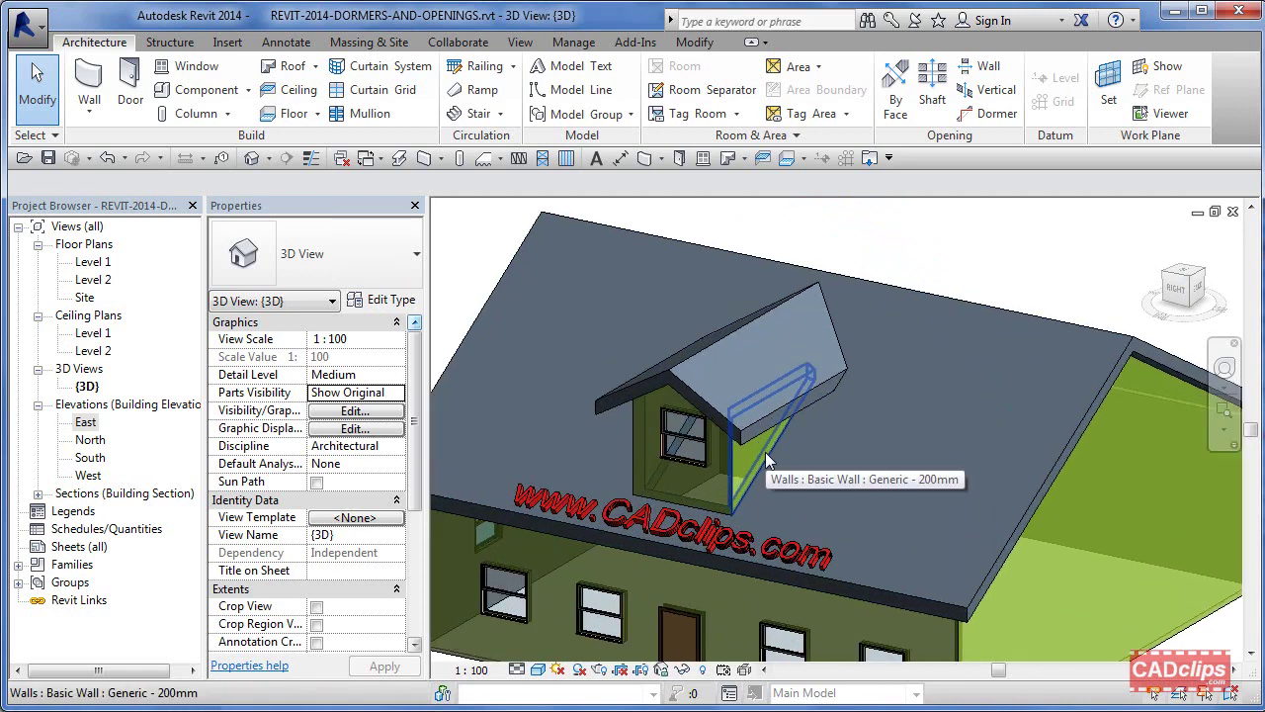
{"action": "middle_click_drag", "start_coordinate": [806, 446], "coordinate": [996, 363], "text": "shift"}
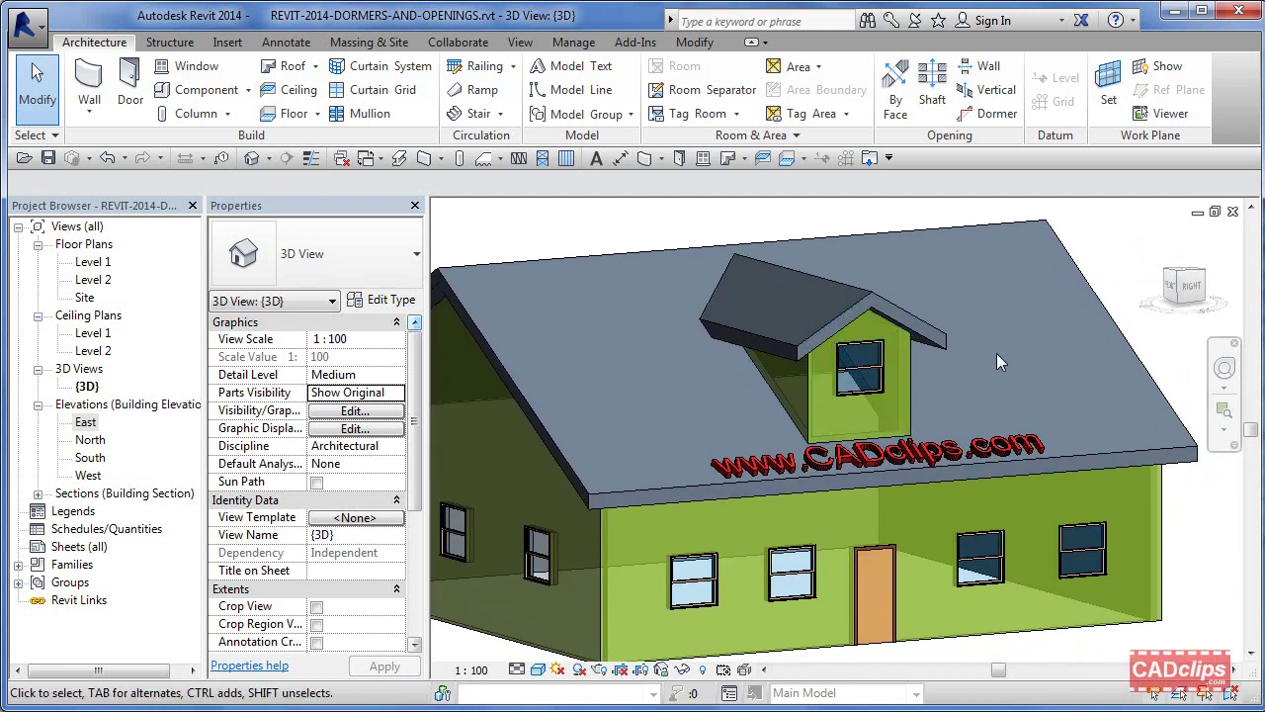
In the Right view, select the whole dormer and nudge it along the roof to sit over the two left-hand ground-floor windows
{"action": "left_click", "coordinate": [1201, 291]}
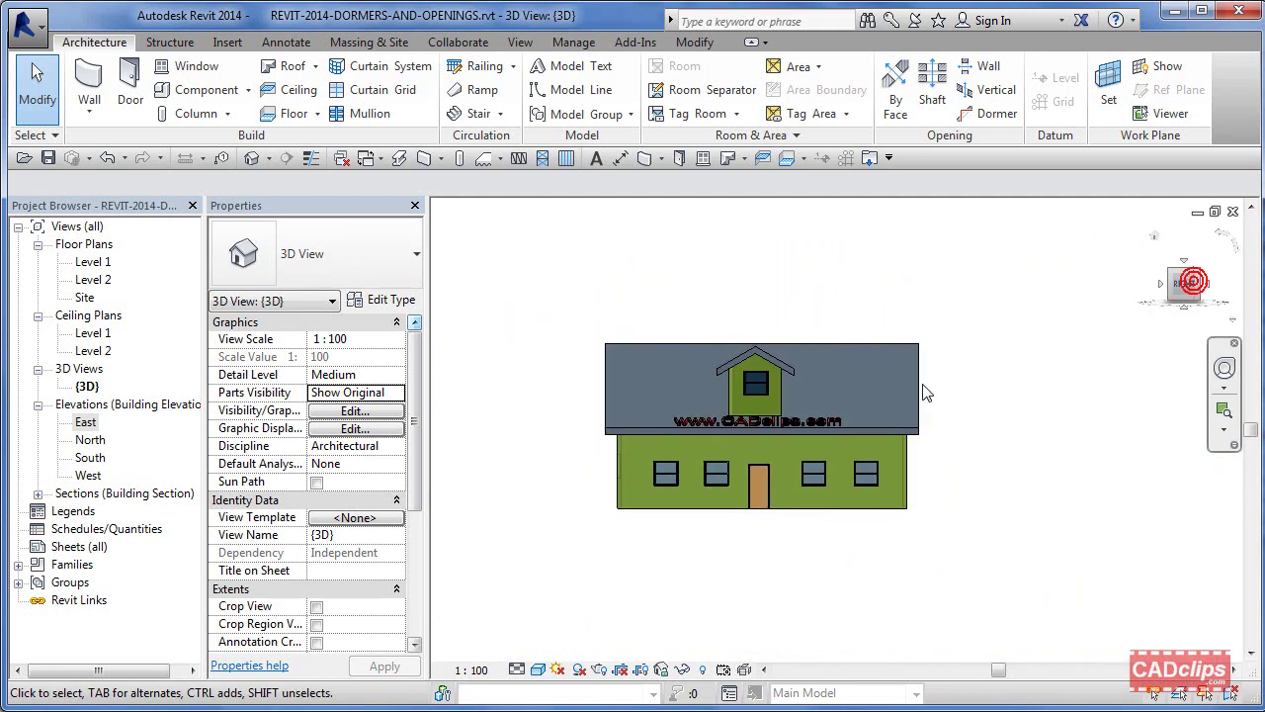
{"action": "scroll", "coordinate": [848, 386], "scroll_direction": "up", "scroll_amount": 4}
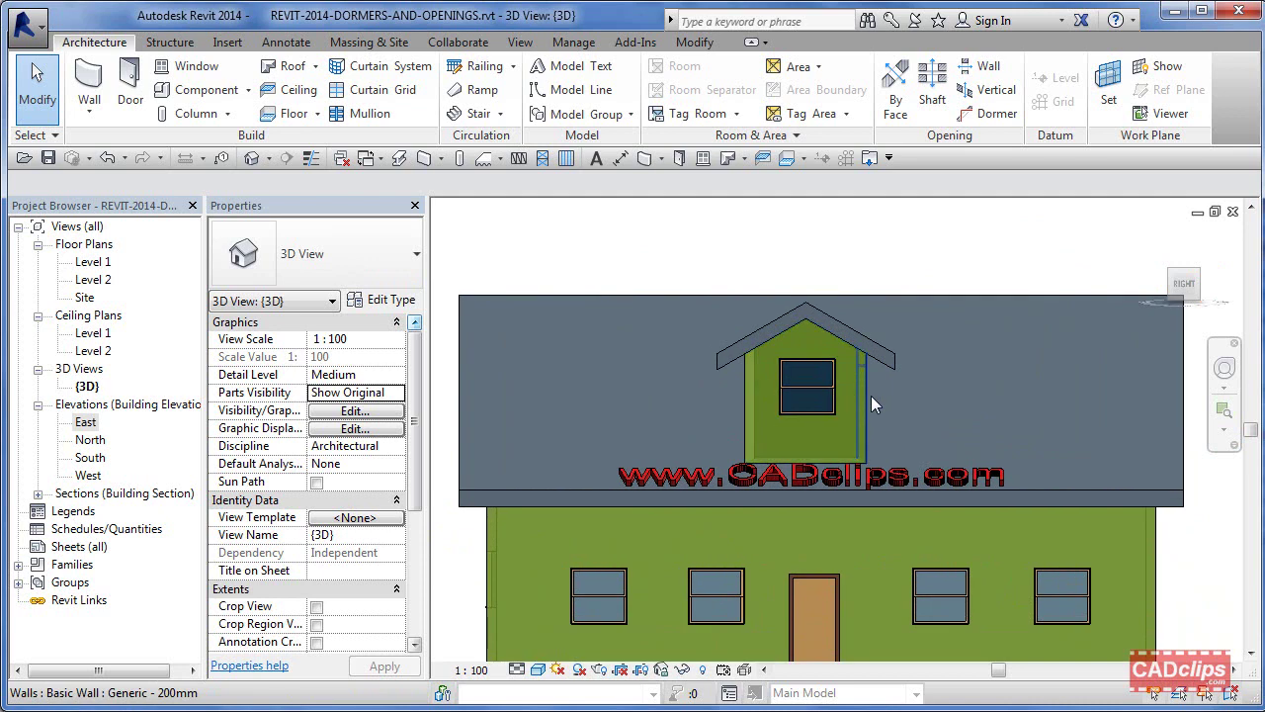
{"action": "middle_click_drag", "start_coordinate": [870, 395], "coordinate": [799, 415]}
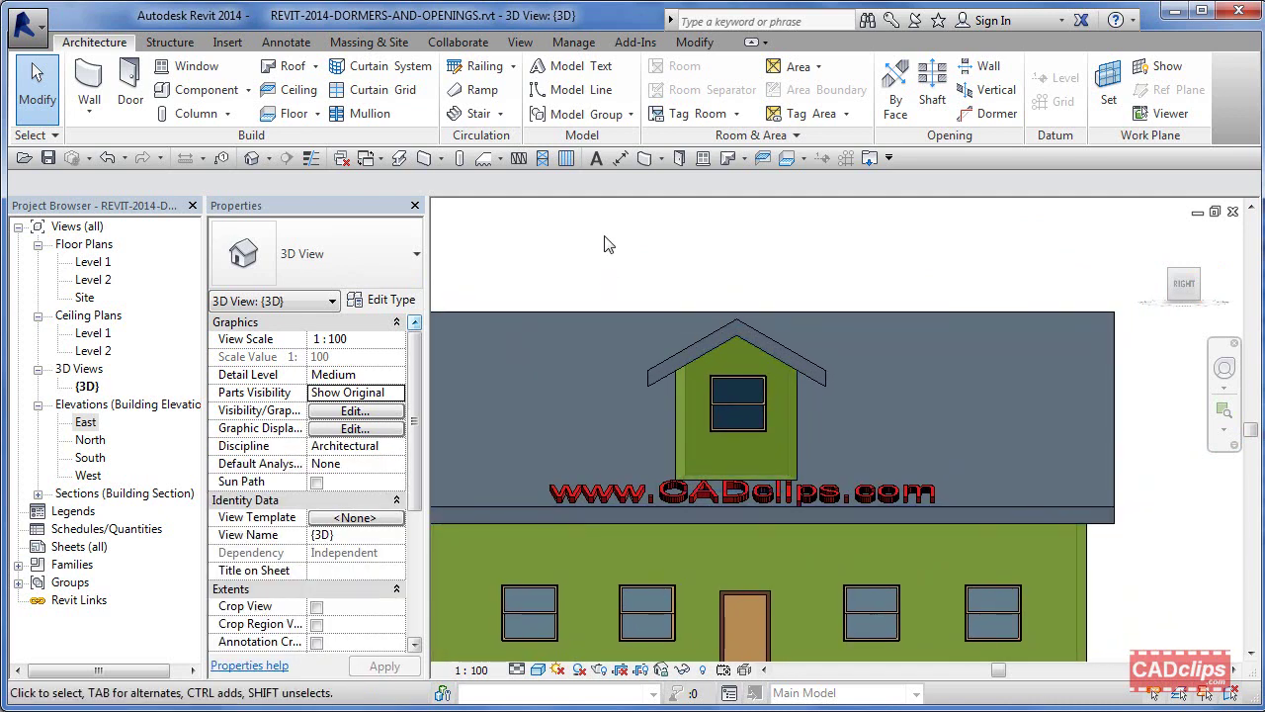
{"action": "left_click_drag", "start_coordinate": [795, 501], "coordinate": [878, 527]}
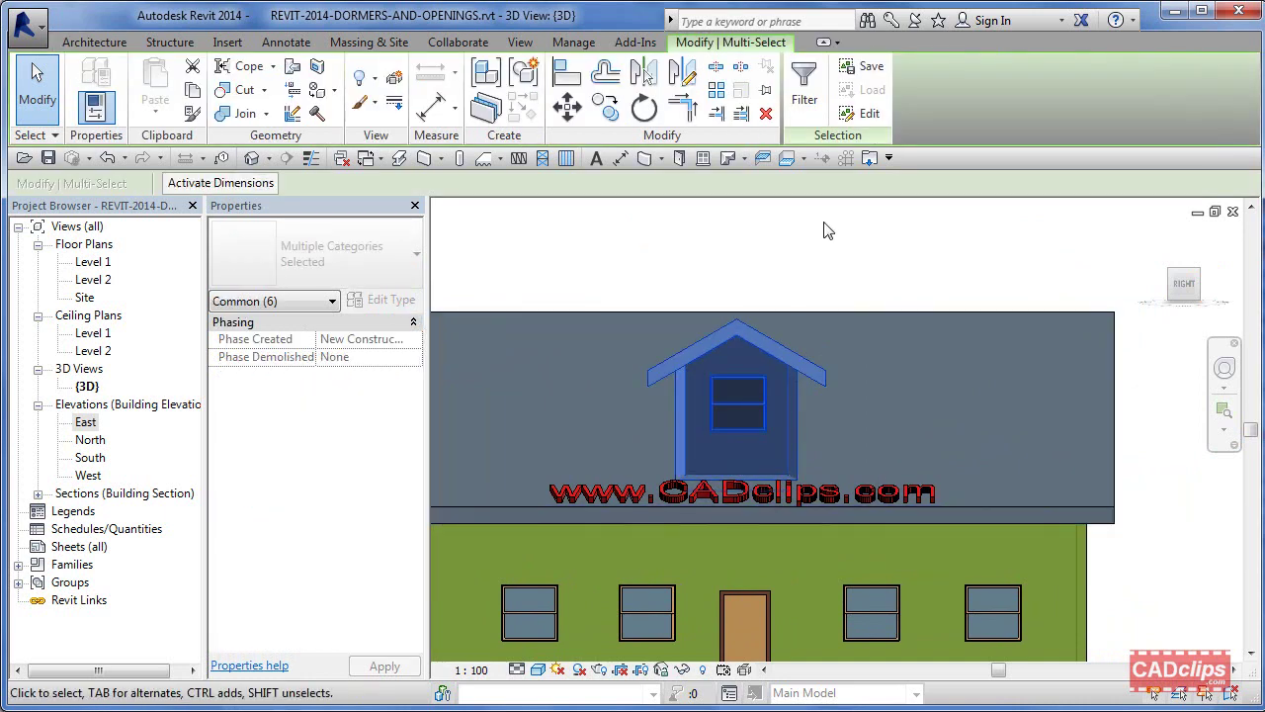
{"action": "middle_click_drag", "start_coordinate": [818, 259], "coordinate": [879, 268]}
{"action": "scroll", "coordinate": [881, 267], "scroll_direction": "down", "scroll_amount": 1}
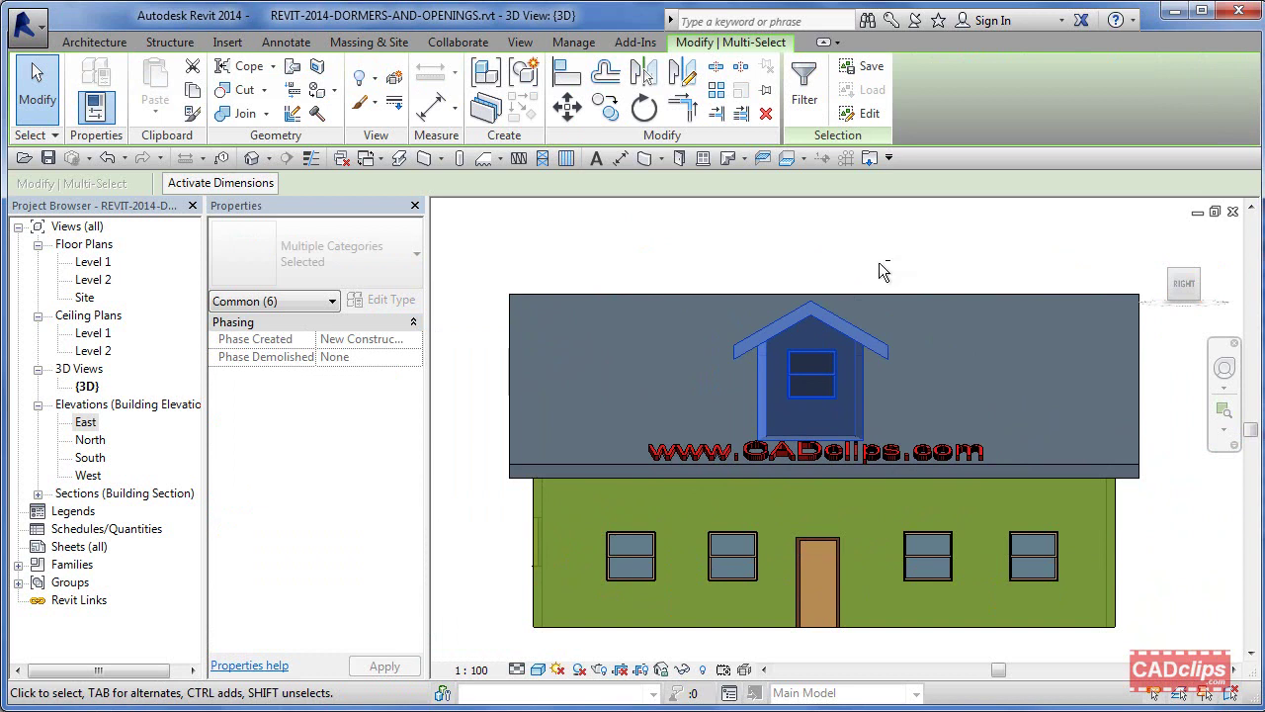
{"action": "key", "text": "Left"}
{"action": "key", "text": "Left"}
{"action": "key", "text": "Left"}
{"action": "key", "text": "Left"}
{"action": "key", "text": "Left"}
{"action": "key", "text": "Left"}
{"action": "key", "text": "Left"}
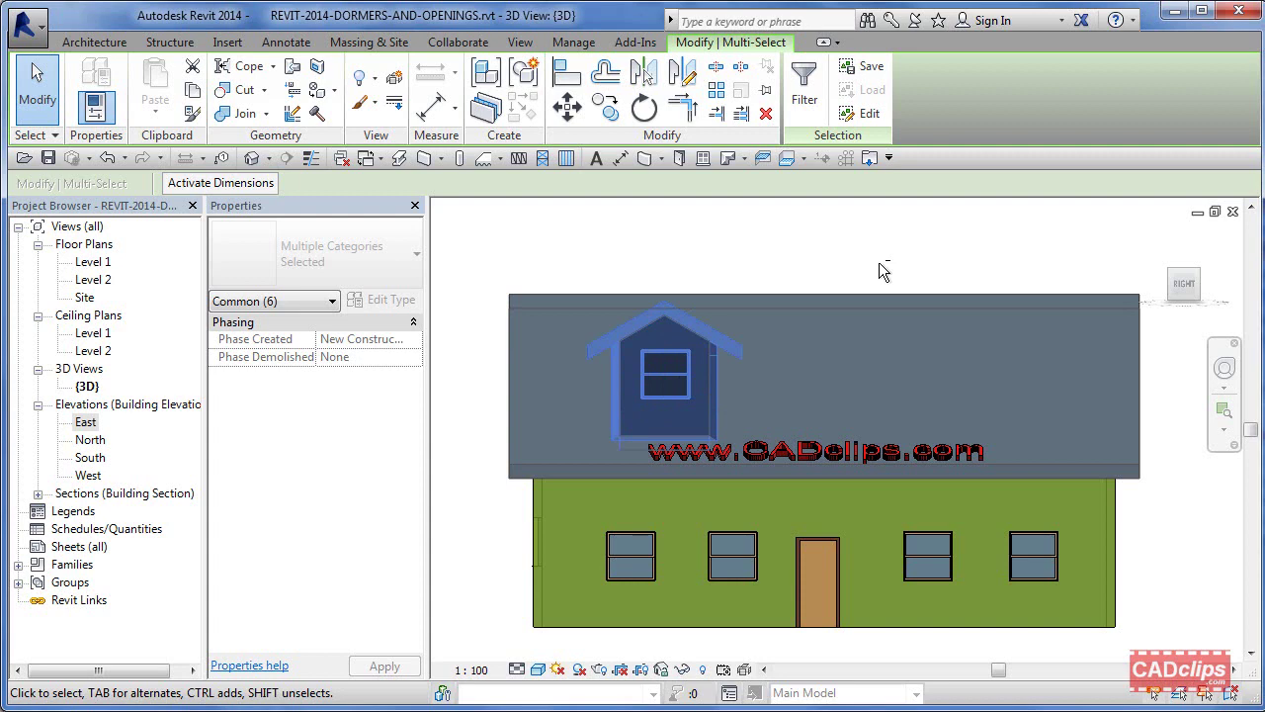
{"action": "key", "text": "Right"}
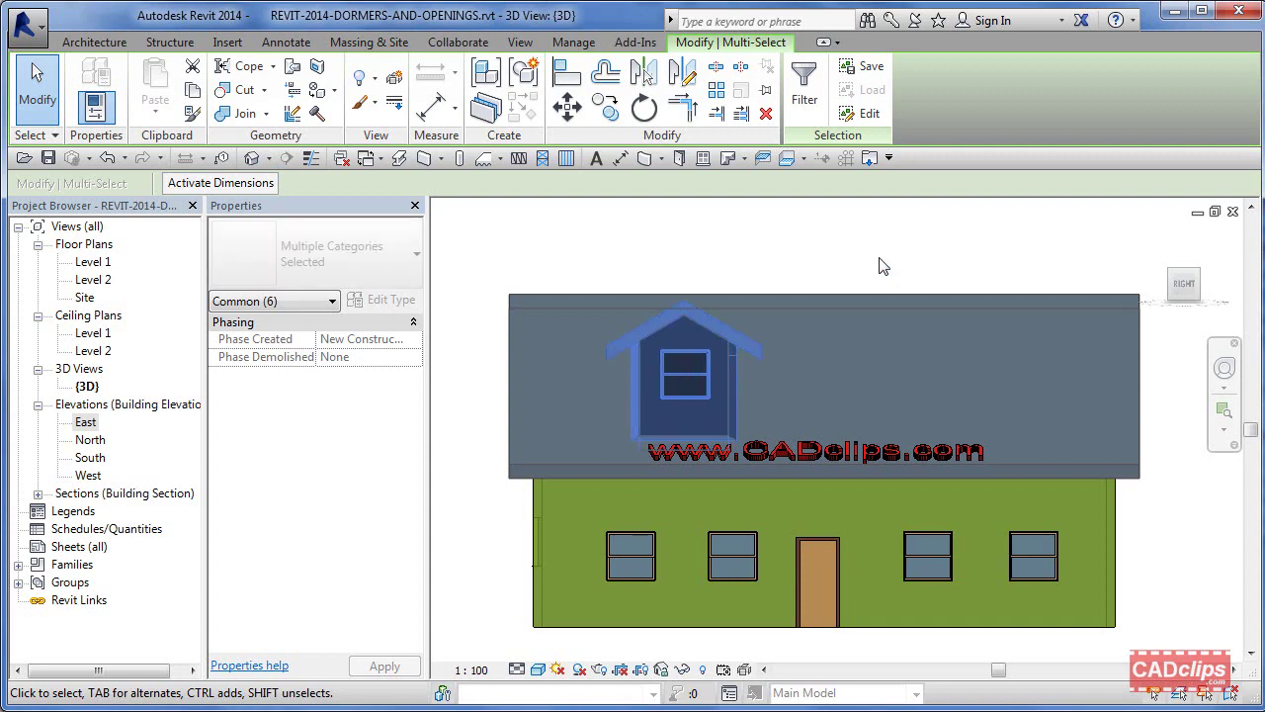
{"action": "left_click", "coordinate": [879, 267]}
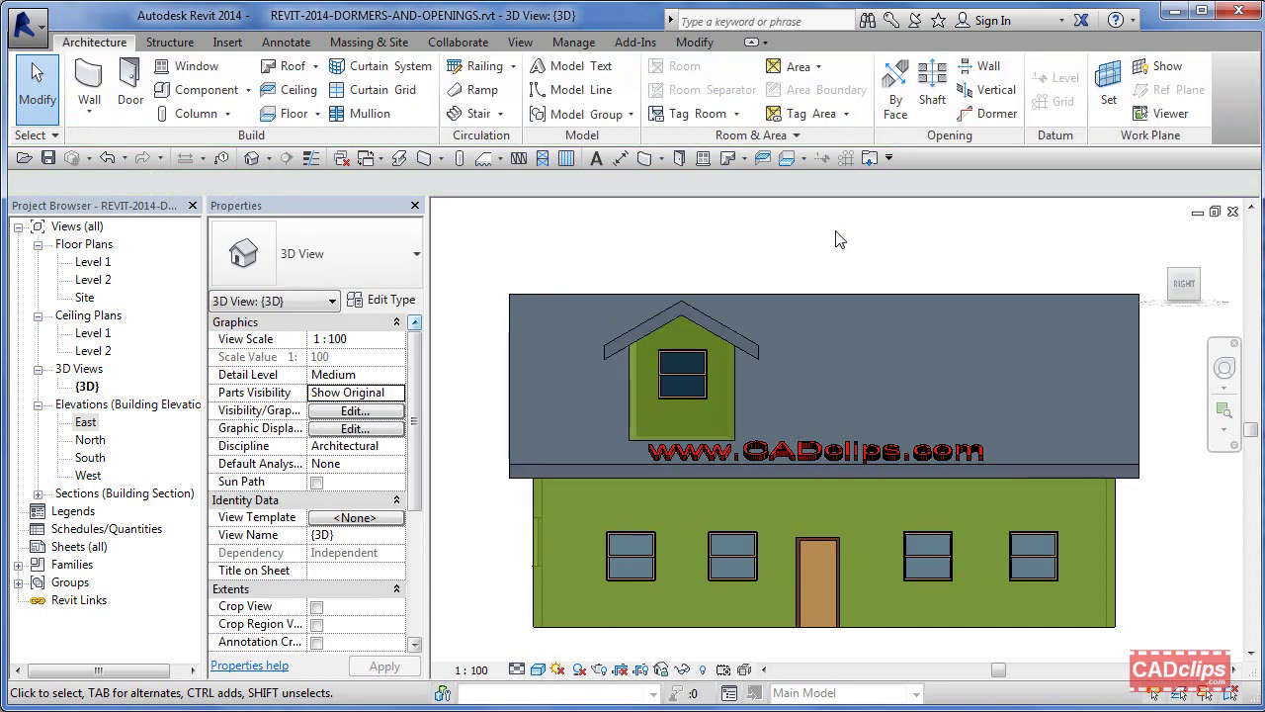
Copy the complete dormer, including walls, roof, window and opening, 7300 mm to the right along the main roof
{"action": "middle_click_drag", "start_coordinate": [859, 409], "coordinate": [803, 428], "text": "shift"}
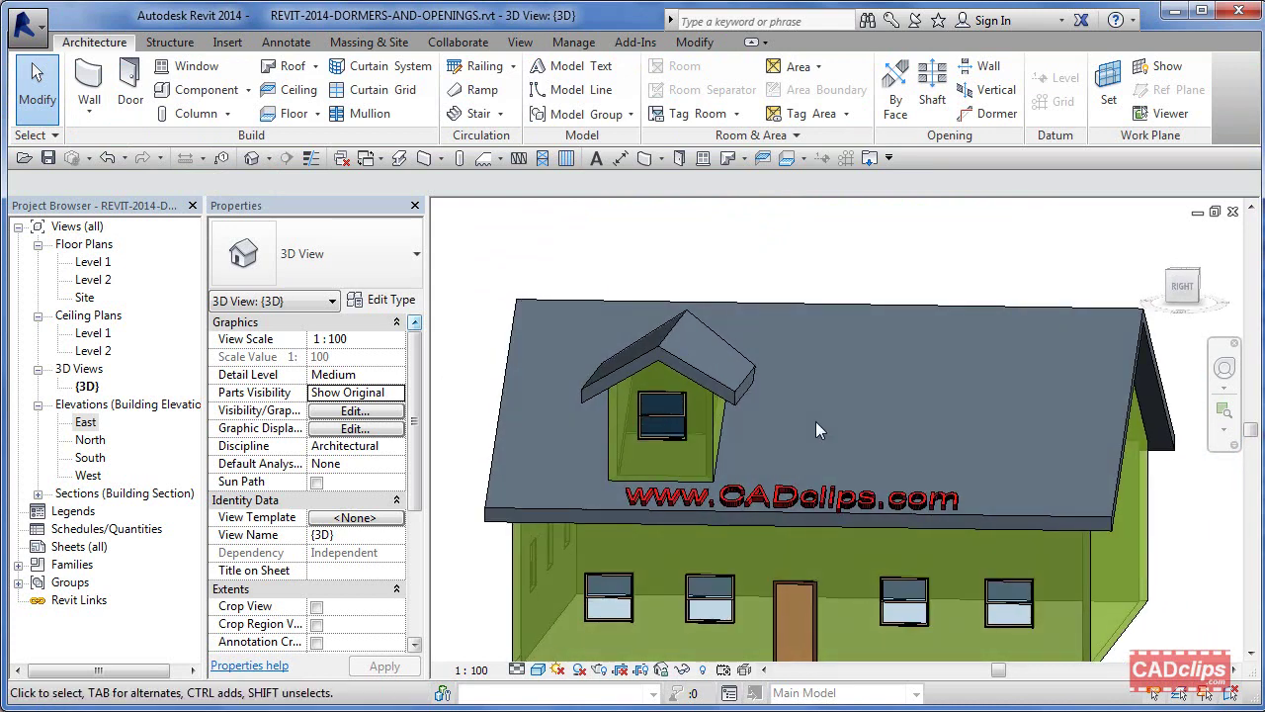
{"action": "left_click", "coordinate": [1182, 288]}
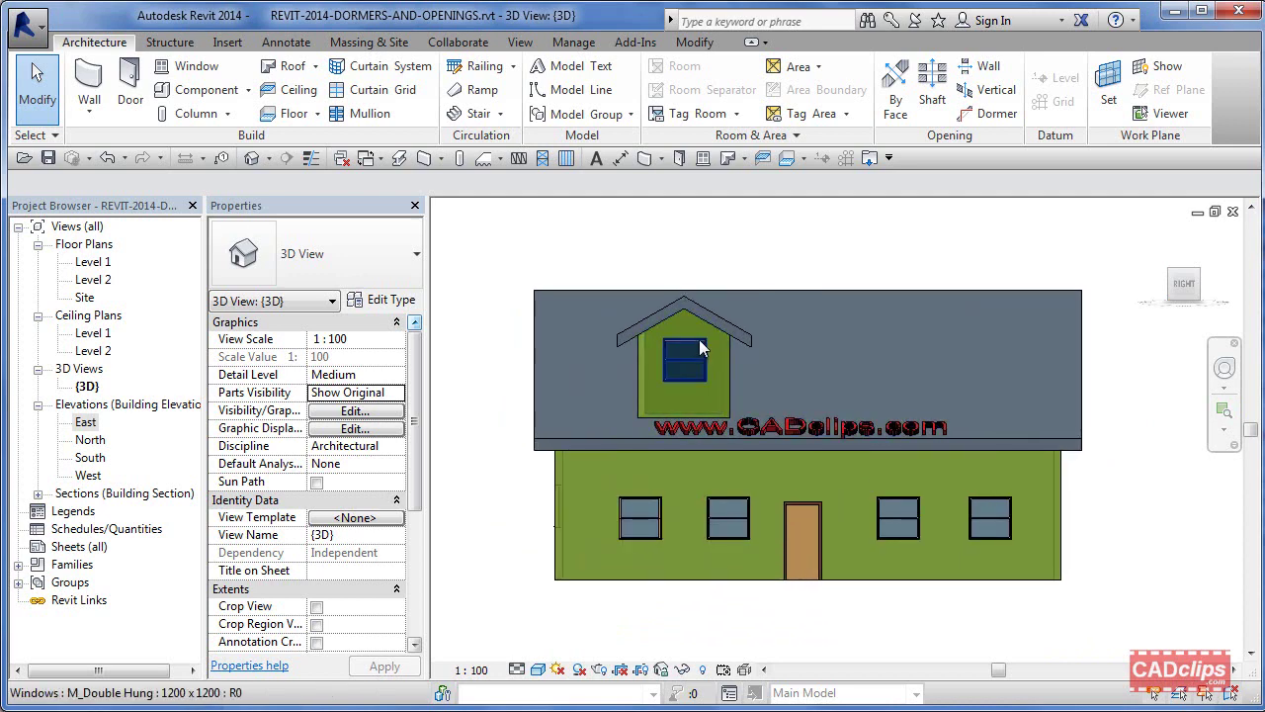
{"action": "scroll", "coordinate": [698, 339], "scroll_direction": "up", "scroll_amount": 2}
{"action": "left_click_drag", "start_coordinate": [548, 224], "coordinate": [785, 482]}
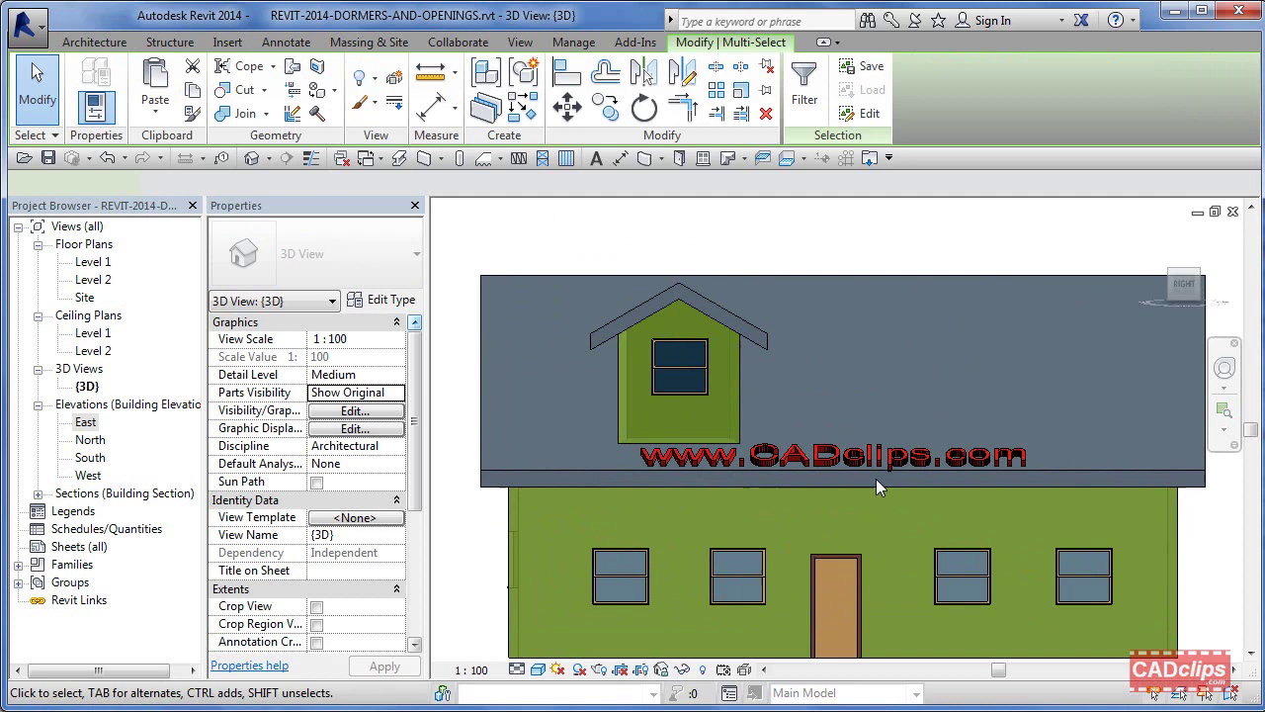
{"action": "left_click", "coordinate": [608, 108]}
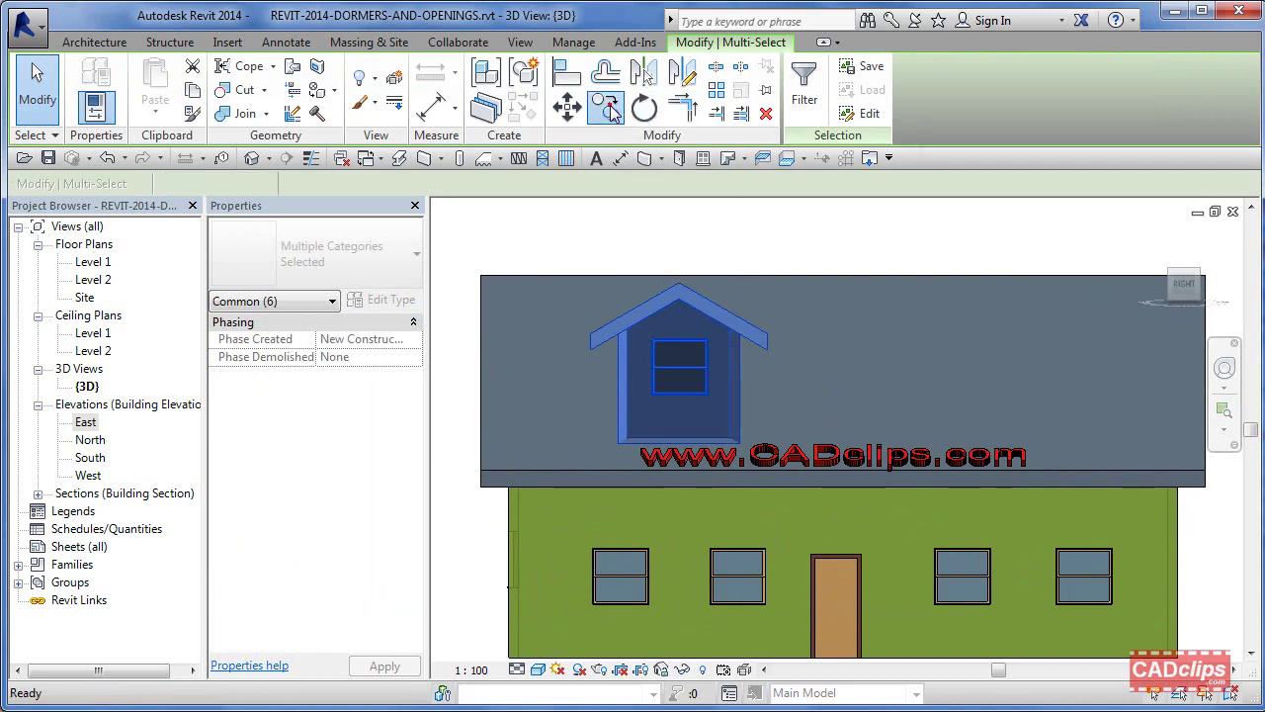
{"action": "left_click", "coordinate": [681, 247]}
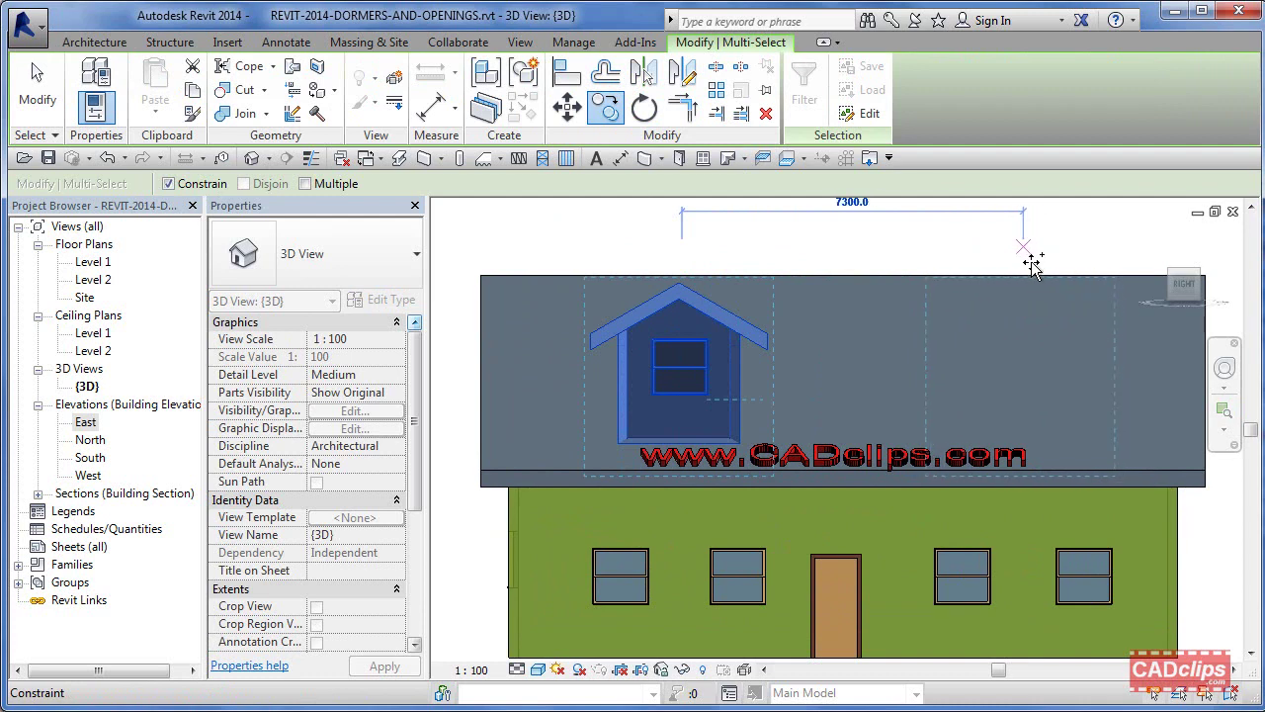
{"action": "left_click", "coordinate": [949, 271]}
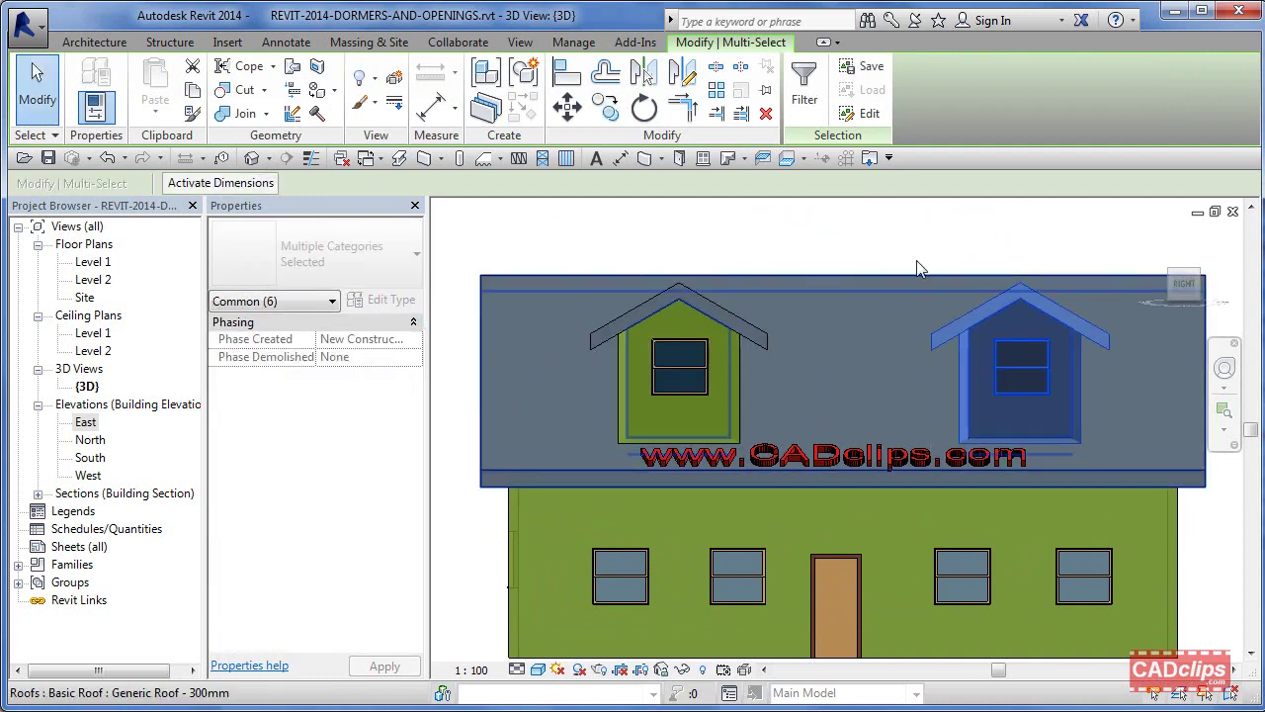
{"action": "middle_click_drag", "start_coordinate": [872, 286], "coordinate": [791, 261]}
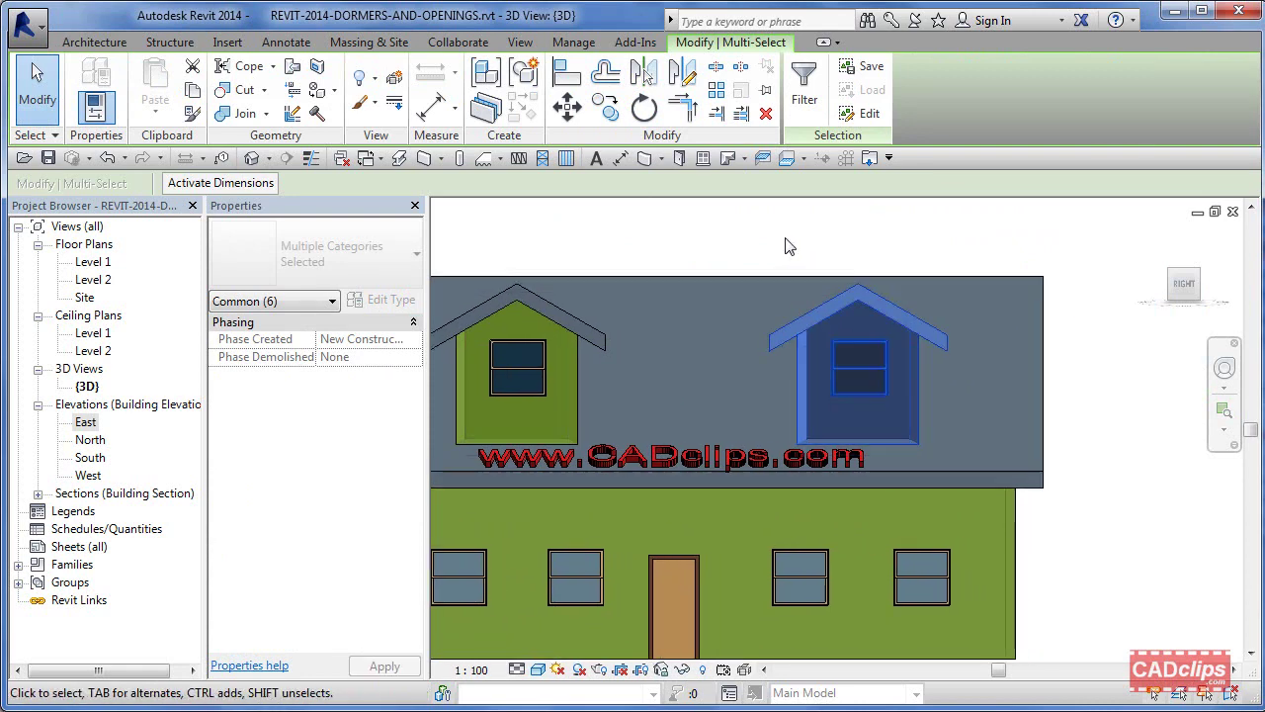
{"action": "left_click", "coordinate": [784, 238]}
Try widening the copied dormer to 3400 mm by moving its left side wall outward, and undo the move
{"action": "middle_click_drag", "start_coordinate": [727, 438], "coordinate": [855, 568], "text": "shift"}
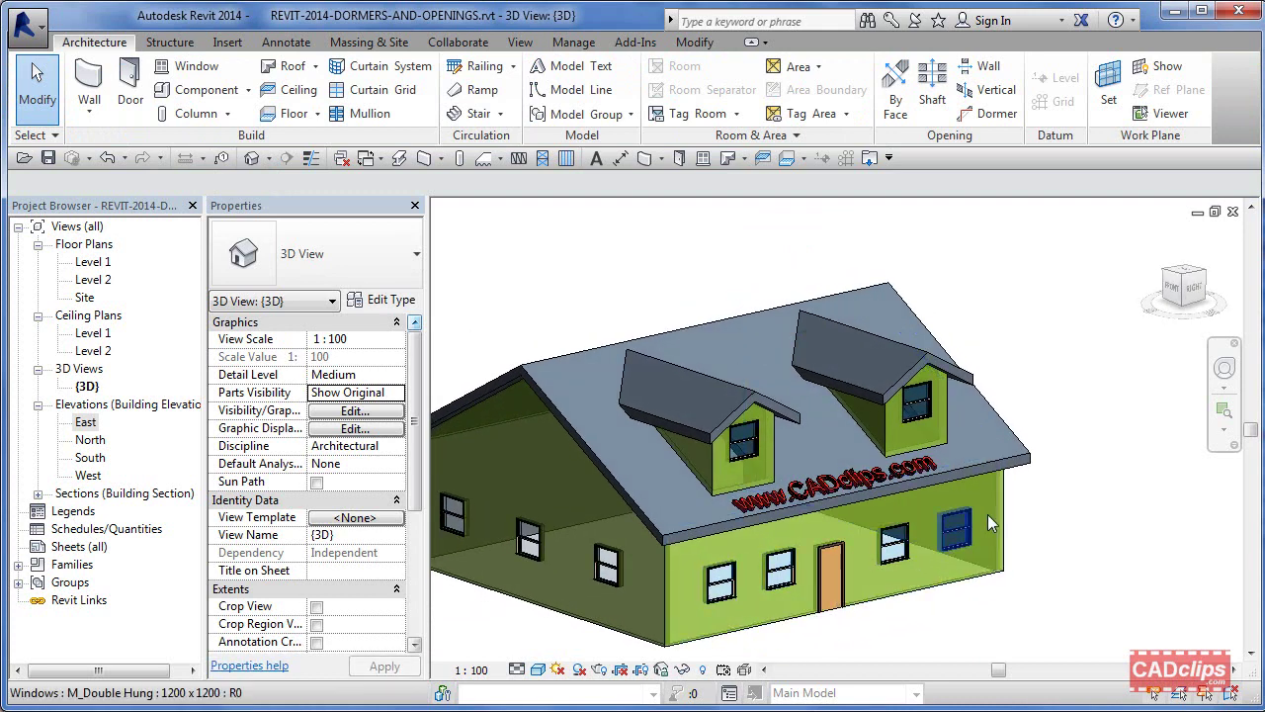
{"action": "scroll", "coordinate": [888, 451], "scroll_direction": "up", "scroll_amount": 3}
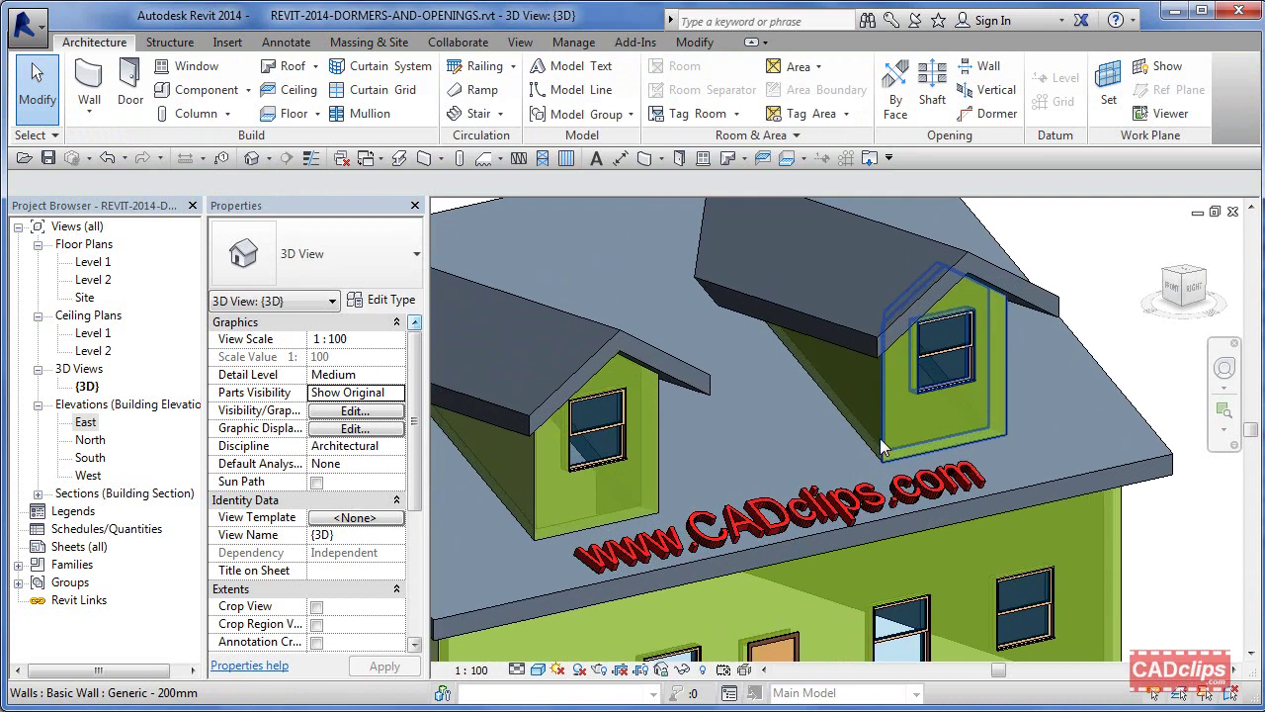
{"action": "left_click", "coordinate": [878, 440]}
{"action": "left_click", "coordinate": [798, 493]}
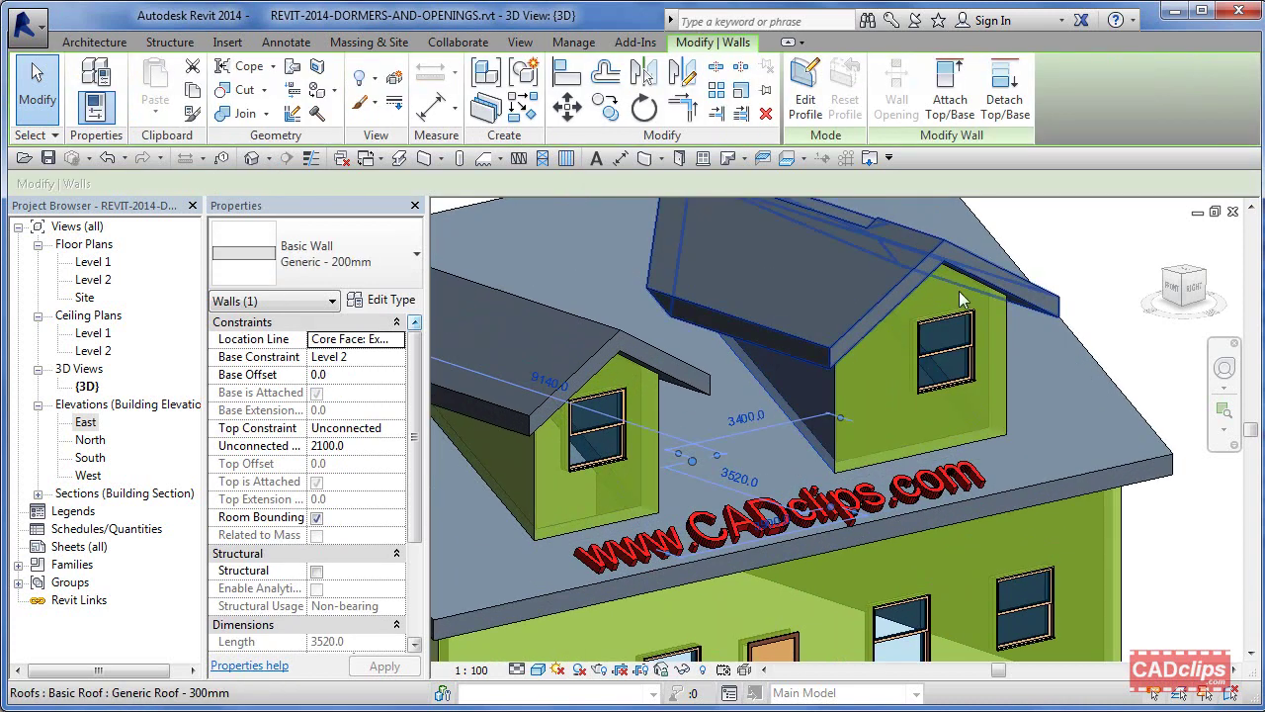
{"action": "middle_click_drag", "start_coordinate": [997, 363], "coordinate": [1045, 447]}
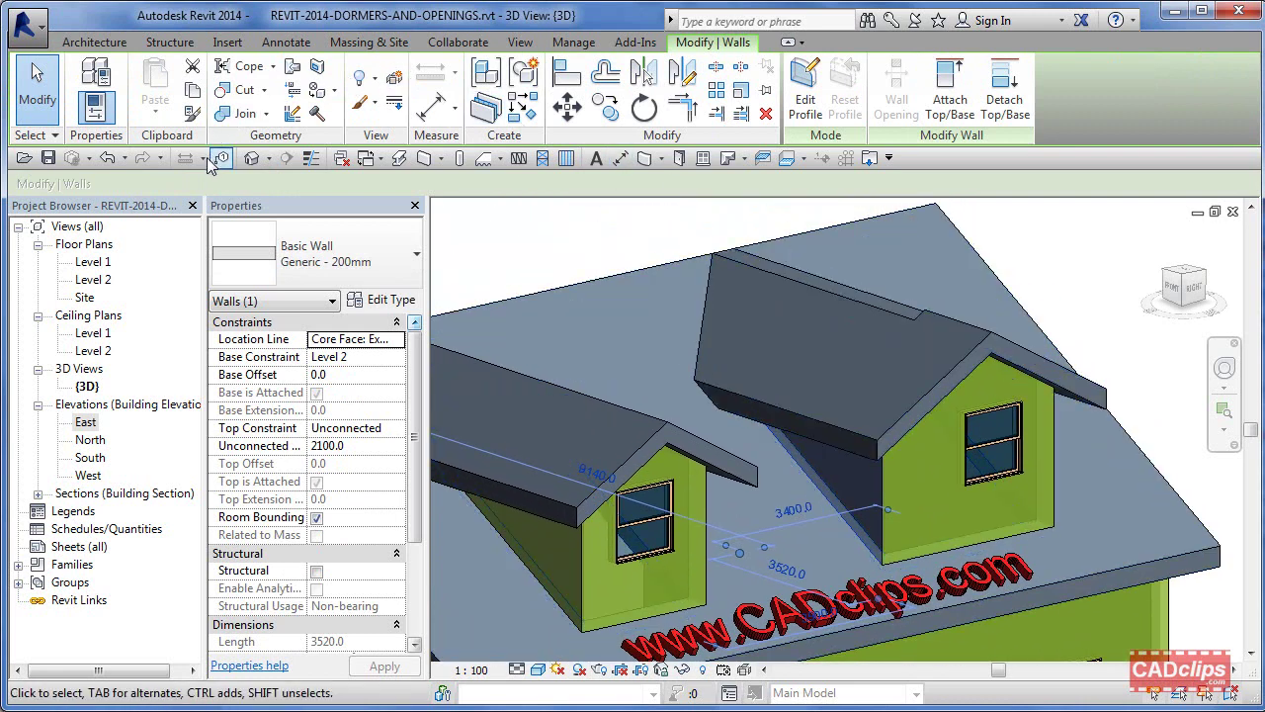
{"action": "left_click", "coordinate": [109, 158]}
{"action": "left_click", "coordinate": [108, 158]}
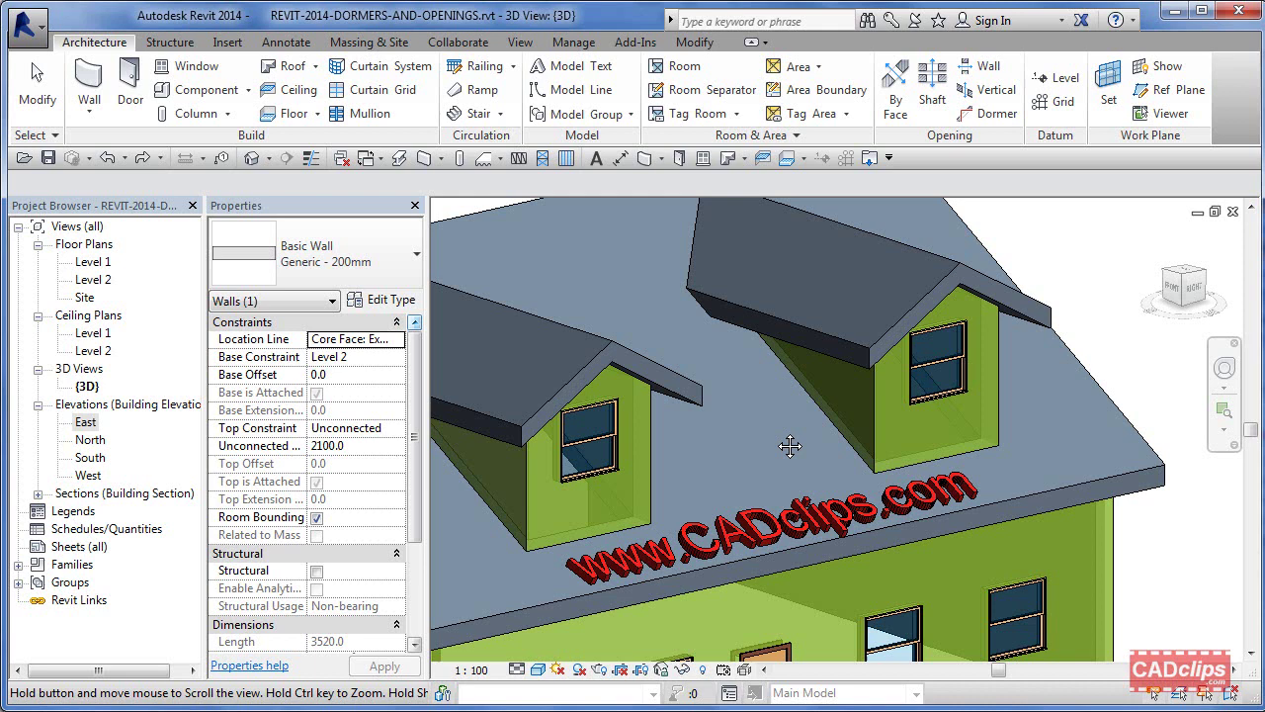
Move the copied dormer's left side wall inward to narrow the dormer to about 2160 mm
{"action": "middle_click_drag", "start_coordinate": [883, 304], "coordinate": [798, 449]}
{"action": "left_click", "coordinate": [832, 435]}
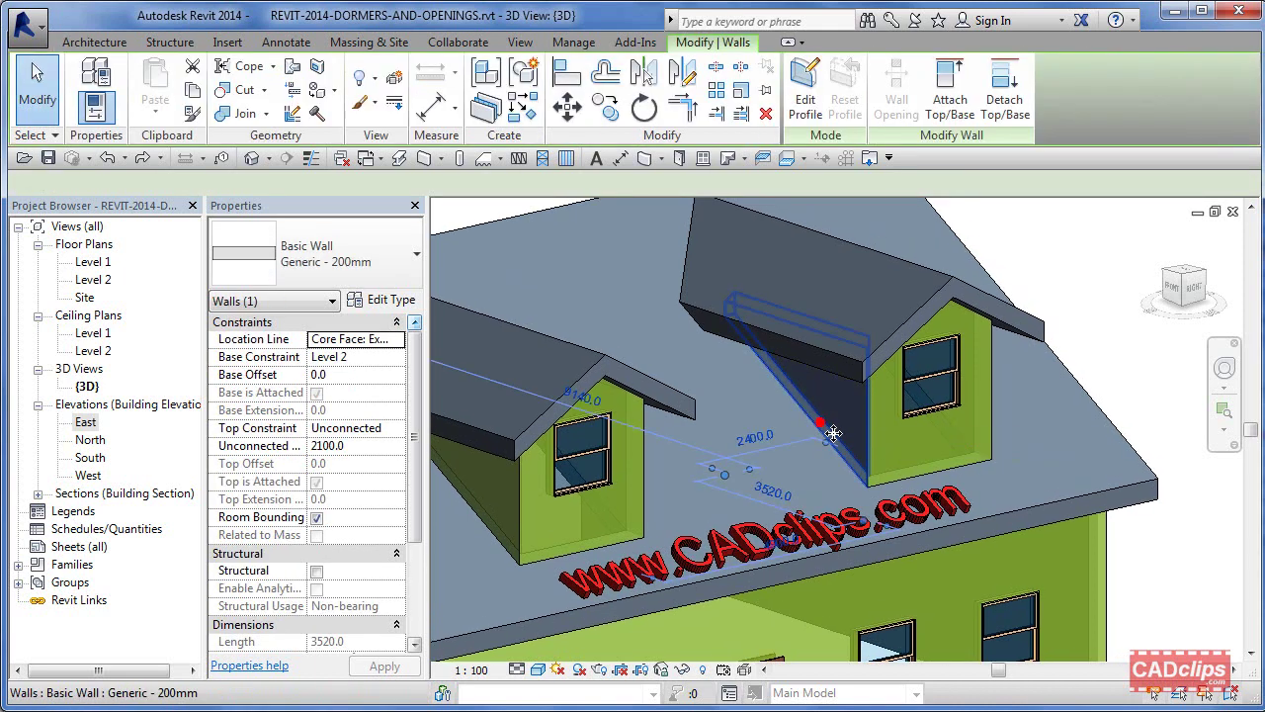
{"action": "left_click_drag", "start_coordinate": [833, 433], "coordinate": [866, 435]}
{"action": "middle_click_drag", "start_coordinate": [866, 436], "coordinate": [865, 526]}
{"action": "left_click_drag", "start_coordinate": [860, 524], "coordinate": [867, 525]}
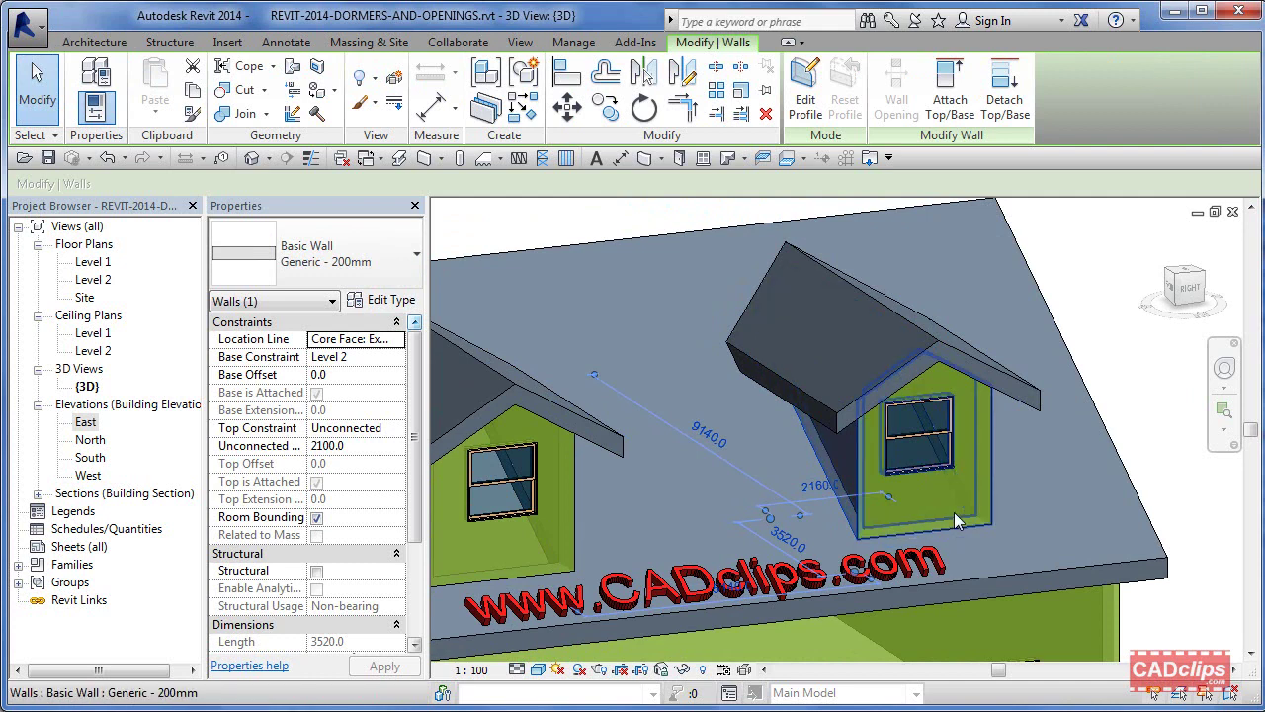
Shift the copied dormer's window toward the middle of its front wall, with offsets of 1110 mm and 1050 mm
{"action": "left_click", "coordinate": [948, 453]}
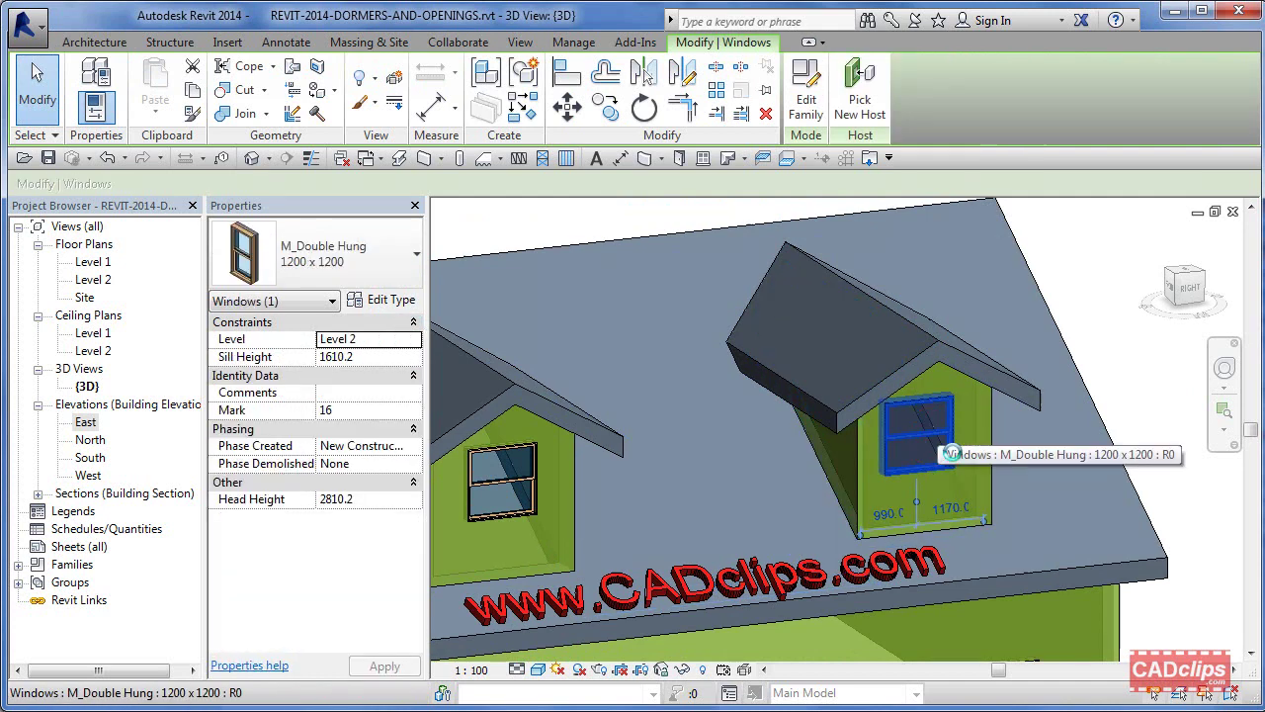
{"action": "left_click_drag", "start_coordinate": [948, 453], "coordinate": [946, 445]}
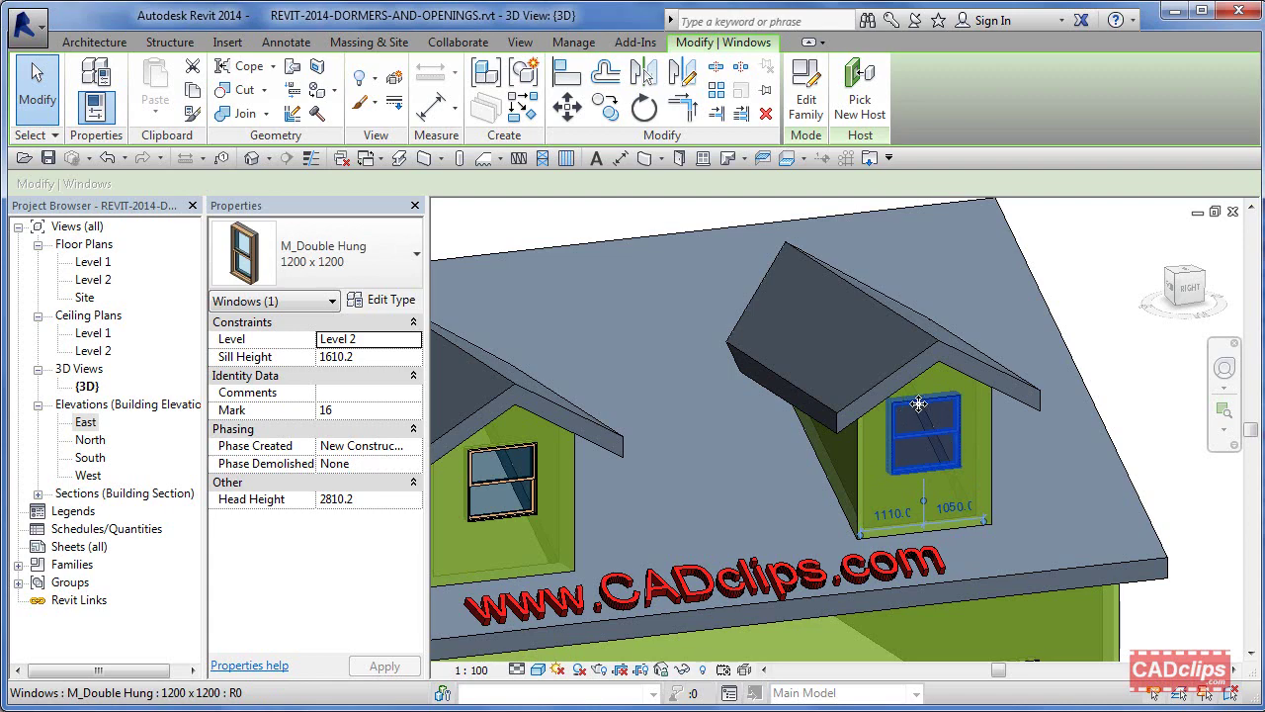
{"action": "scroll", "coordinate": [1061, 315], "scroll_direction": "down", "scroll_amount": 2}
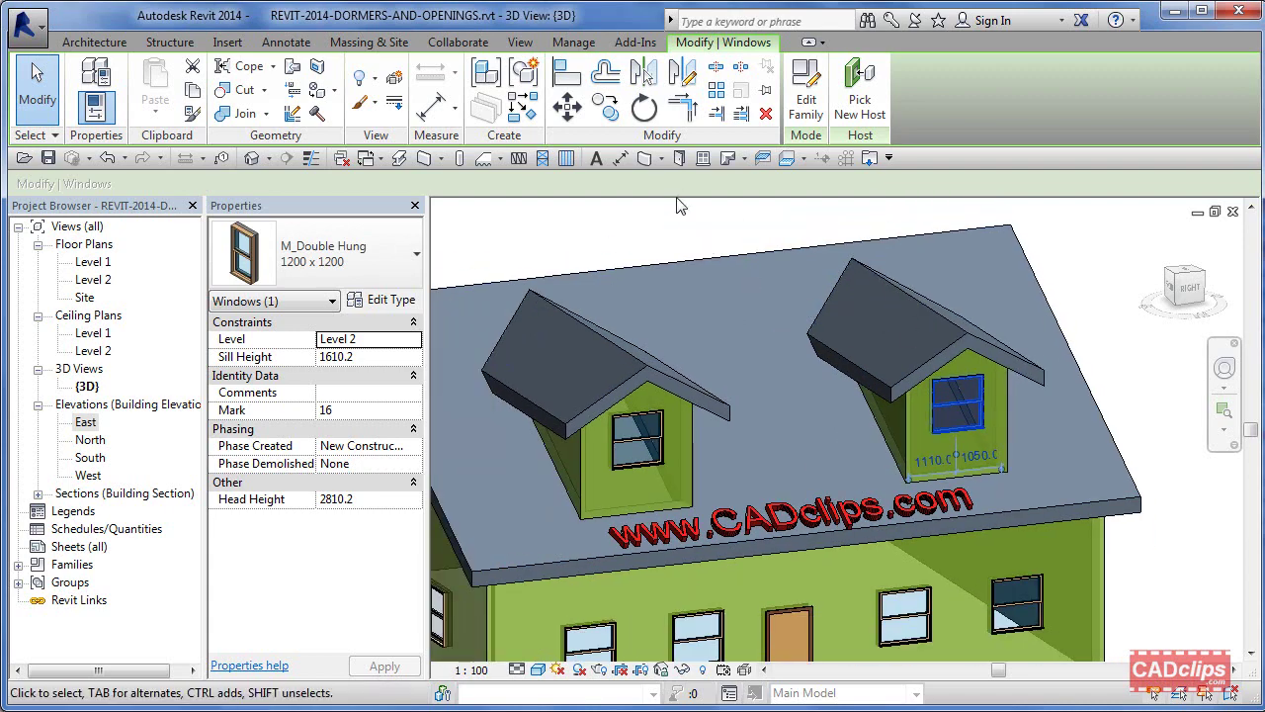
{"action": "left_click", "coordinate": [682, 226]}
Select the original dormer's front wall, inspect from several angles how it meets the main roof, and clear the selection
{"action": "middle_click_drag", "start_coordinate": [682, 225], "coordinate": [825, 361], "text": "shift"}
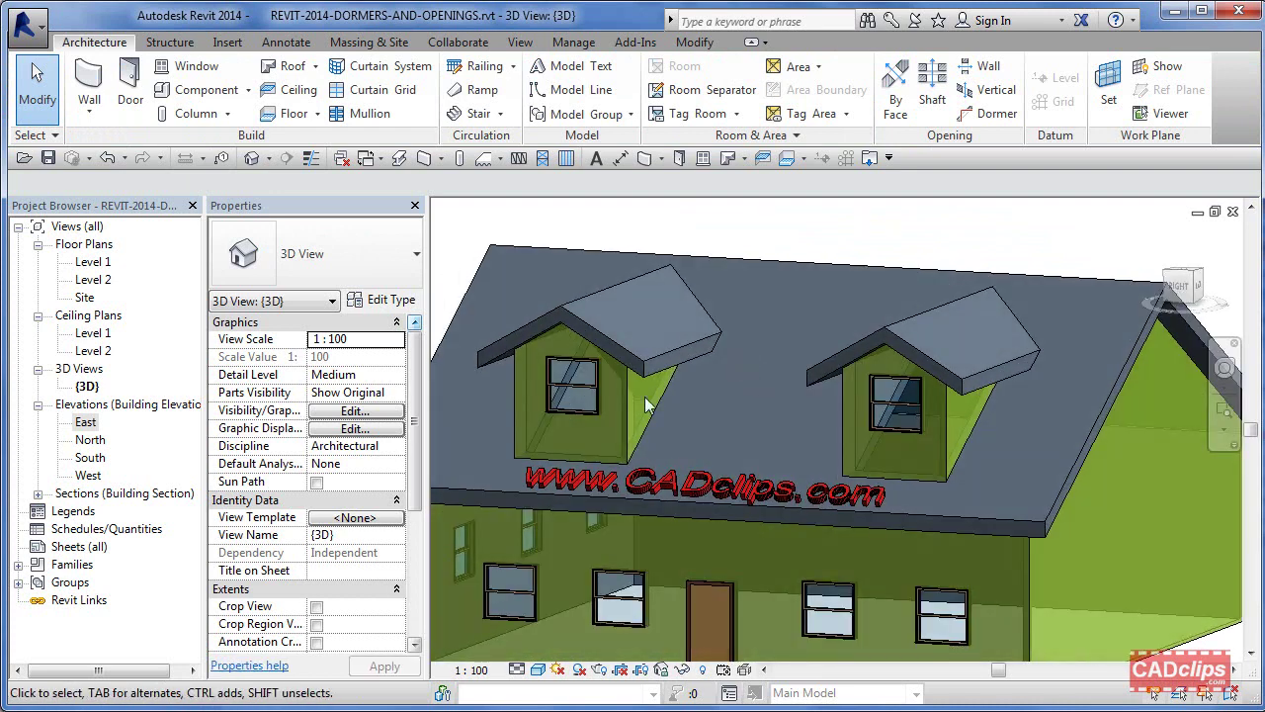
{"action": "scroll", "coordinate": [636, 404], "scroll_direction": "up", "scroll_amount": 4}
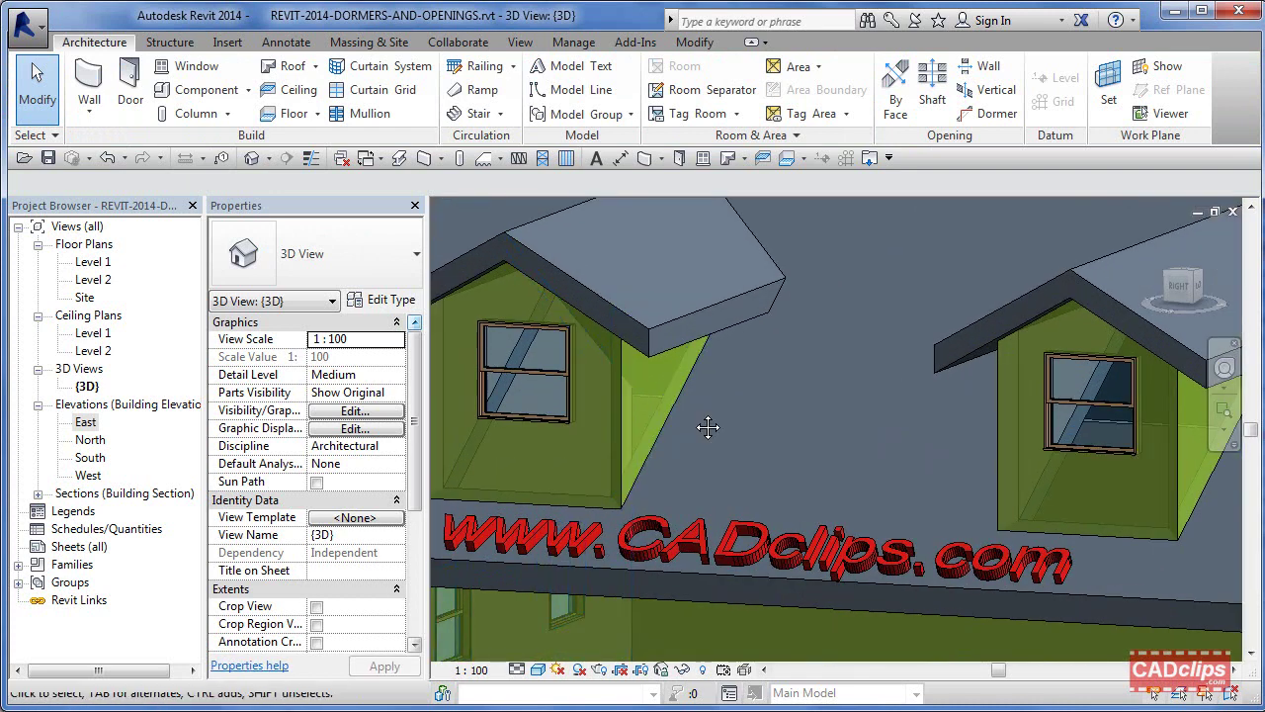
{"action": "middle_click_drag", "start_coordinate": [707, 427], "coordinate": [768, 368]}
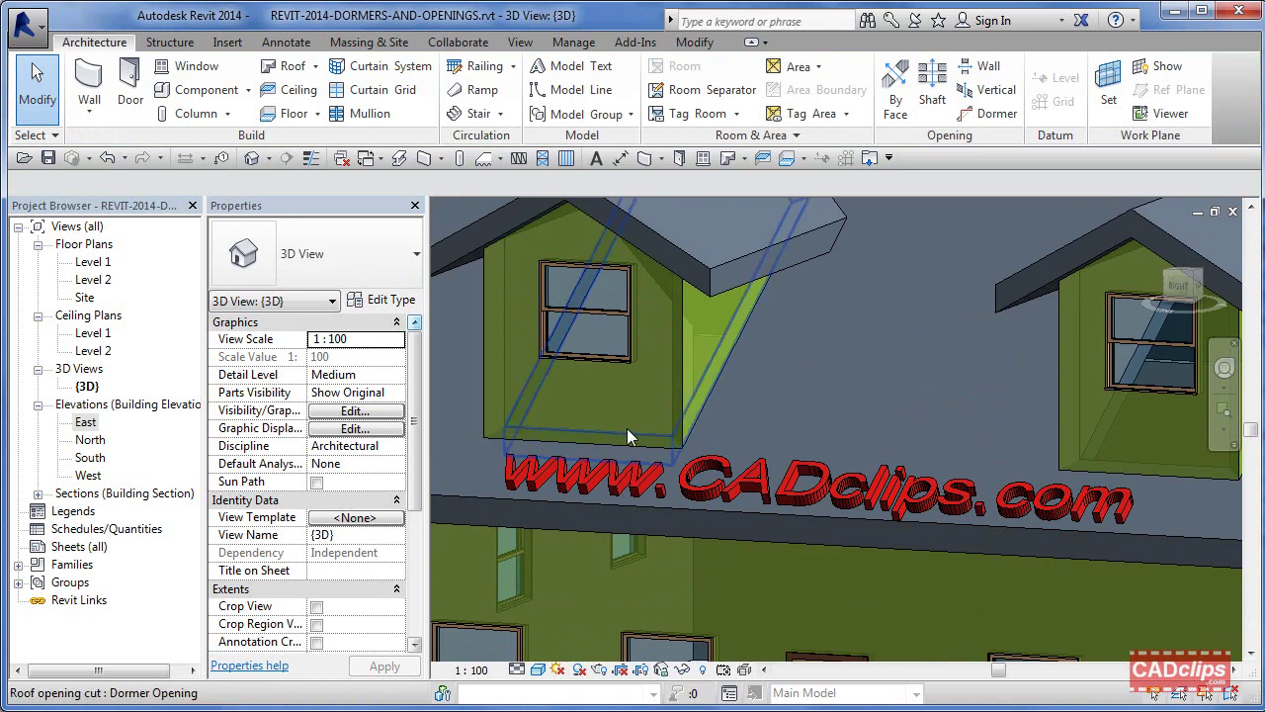
{"action": "key", "text": "Tab"}
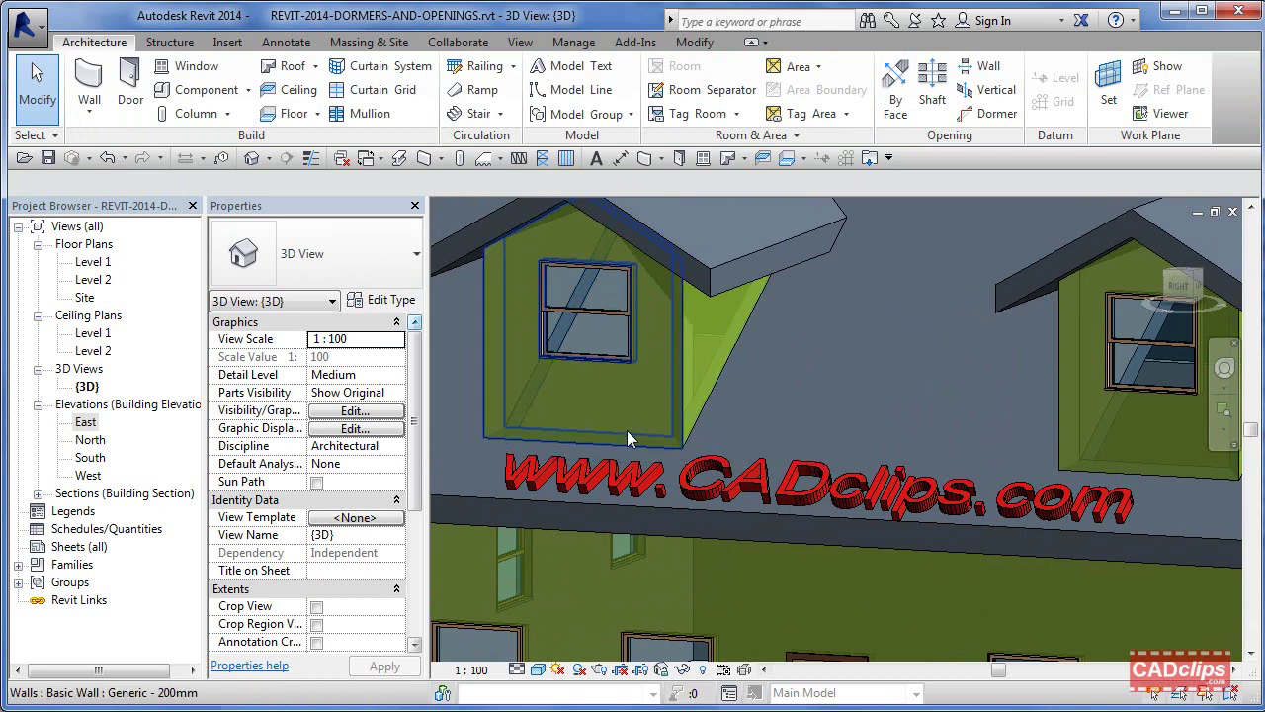
{"action": "left_click", "coordinate": [627, 432]}
{"action": "middle_click_drag", "start_coordinate": [816, 485], "coordinate": [892, 497], "text": "shift"}
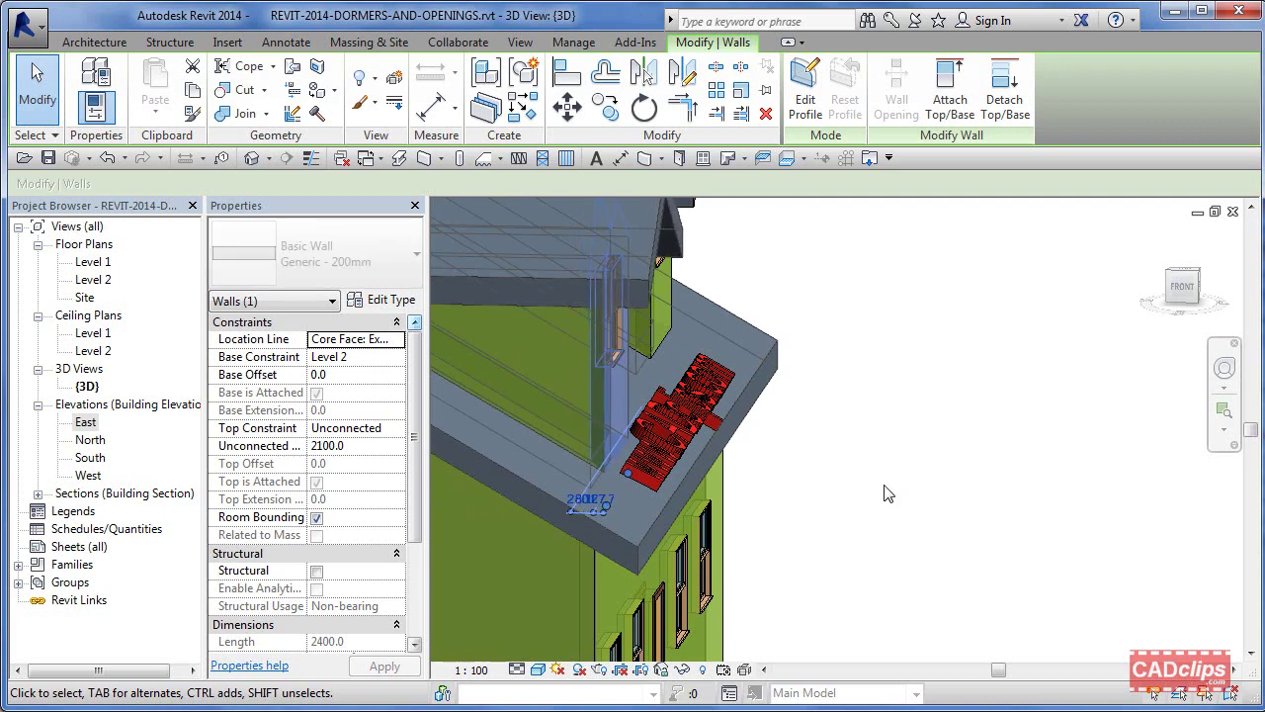
{"action": "middle_click_drag", "start_coordinate": [974, 484], "coordinate": [774, 479], "text": "shift"}
{"action": "scroll", "coordinate": [774, 479], "scroll_direction": "down", "scroll_amount": 5}
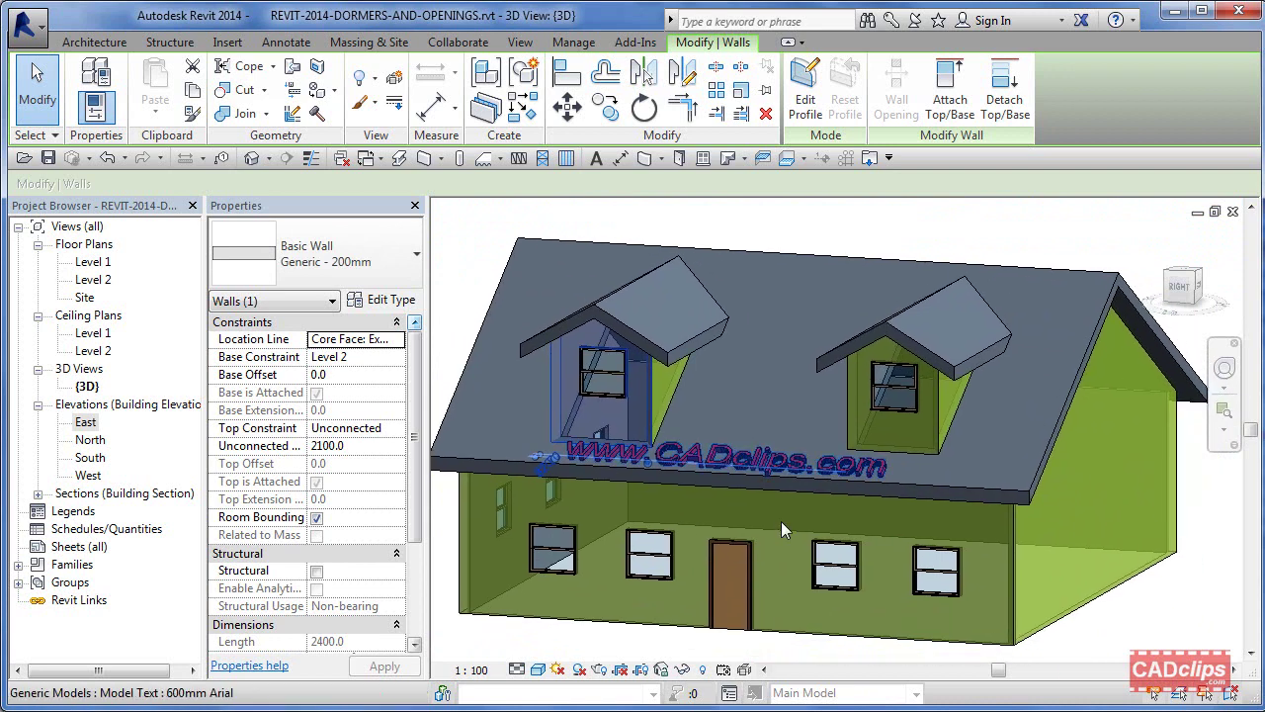
{"action": "left_click", "coordinate": [650, 640]}
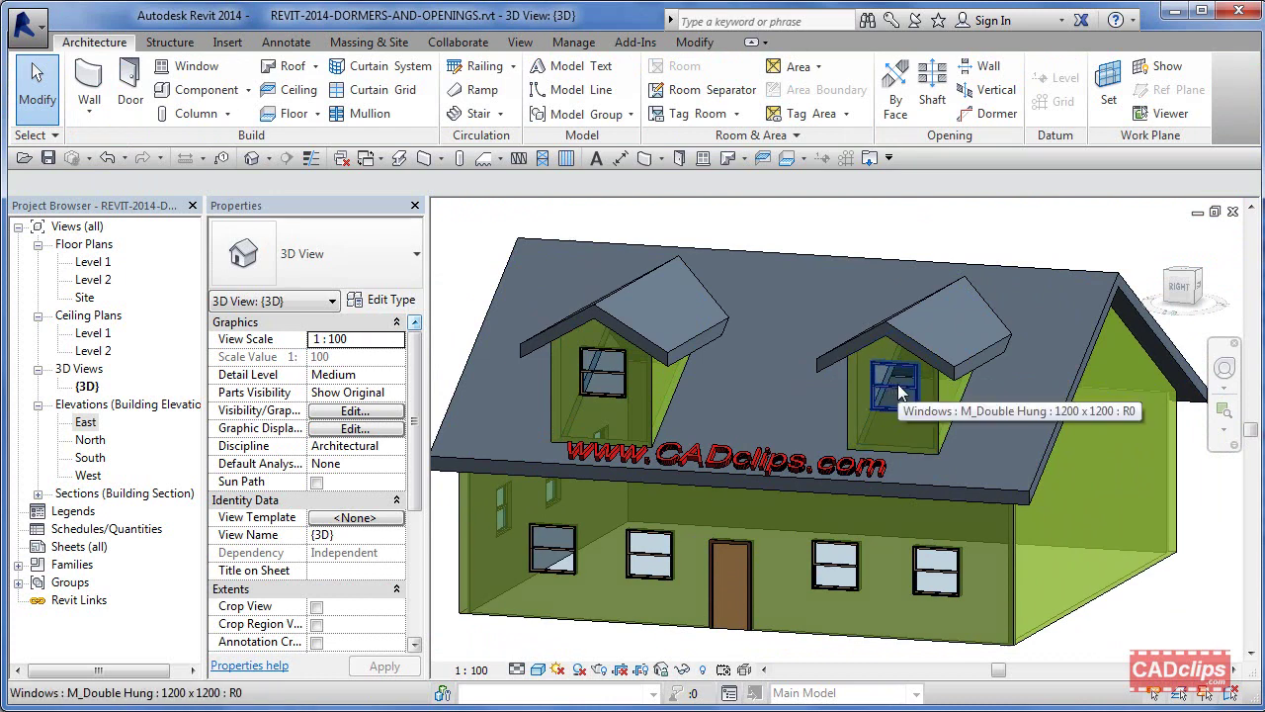
Examine the original and the copied dormer on the main roof from the front and side of the house
{"action": "middle_click_drag", "start_coordinate": [876, 385], "coordinate": [898, 405], "text": "shift"}
{"action": "middle_click_drag", "start_coordinate": [981, 358], "coordinate": [1001, 357]}
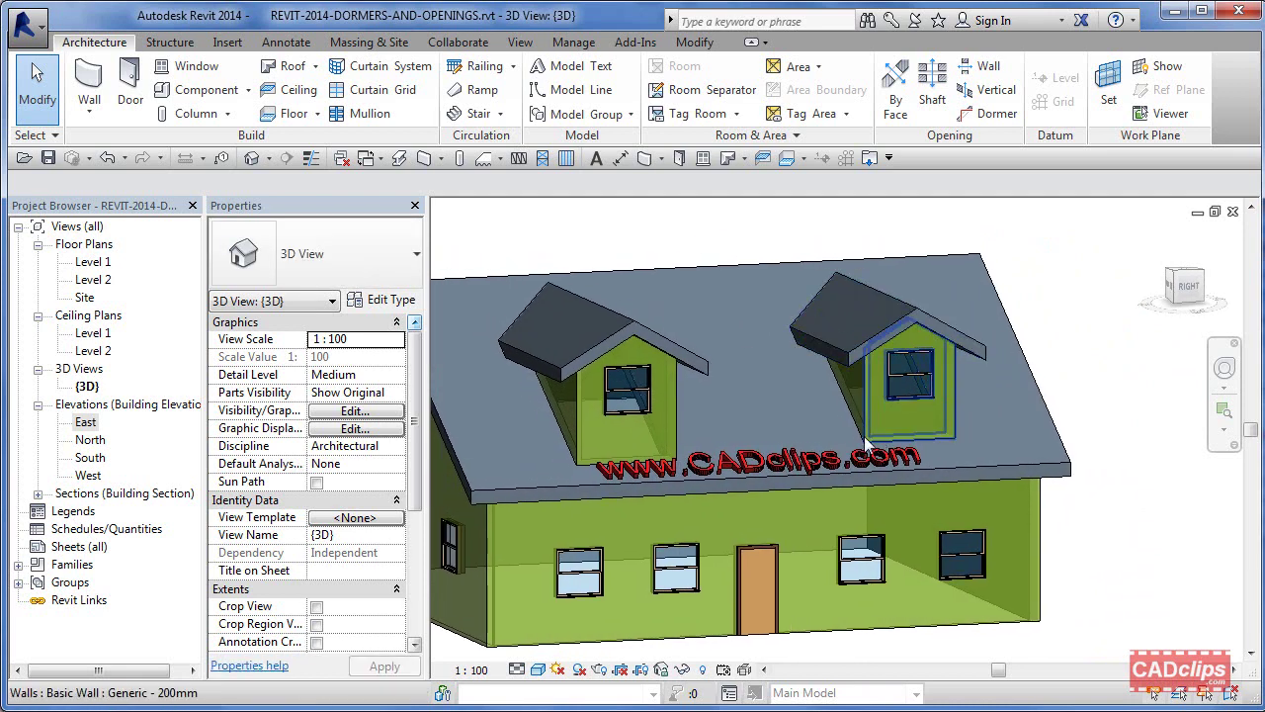
{"action": "middle_click_drag", "start_coordinate": [874, 461], "coordinate": [920, 494], "text": "shift"}
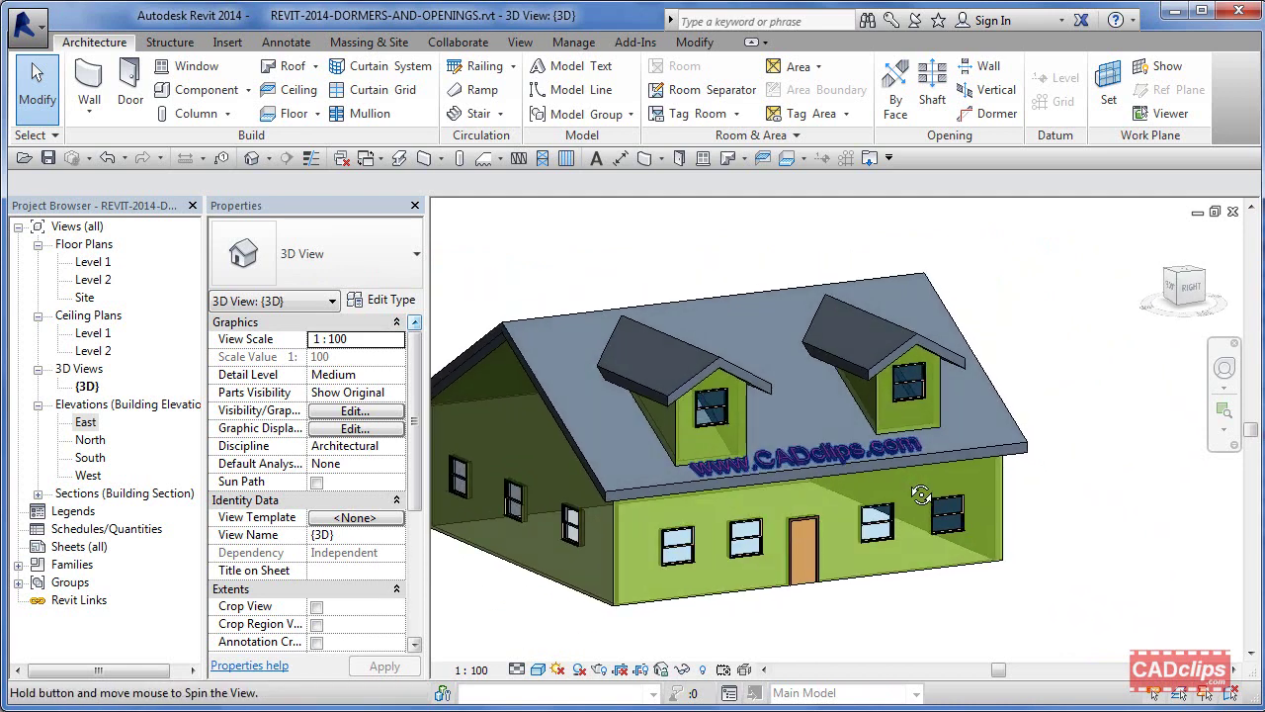
{"action": "scroll", "coordinate": [672, 277], "scroll_direction": "up", "scroll_amount": 4}
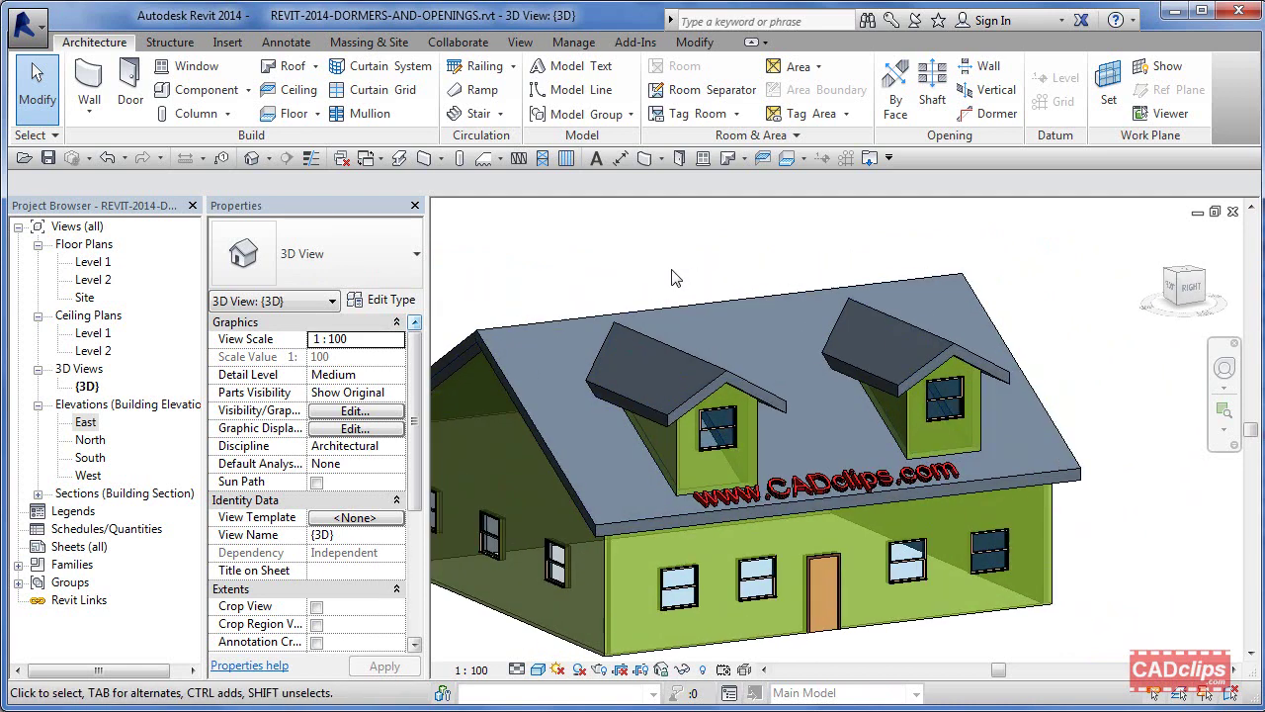
{"action": "middle_click_drag", "start_coordinate": [672, 277], "coordinate": [660, 243]}
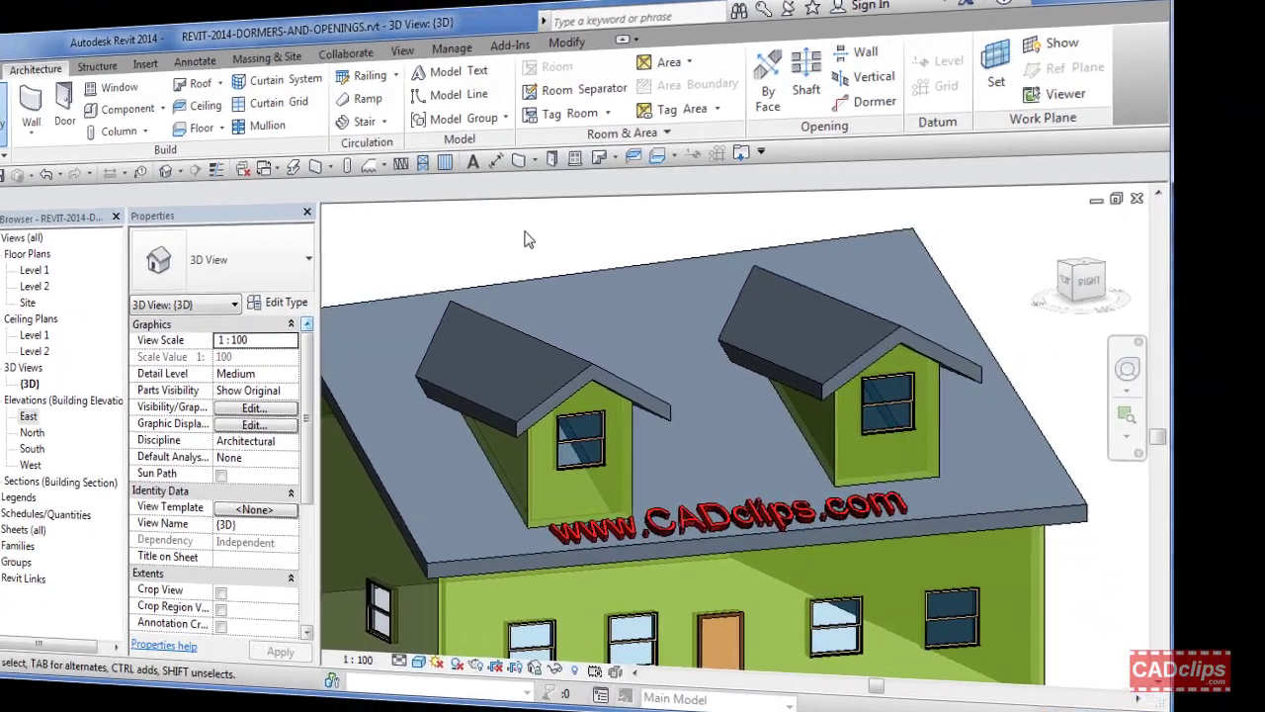